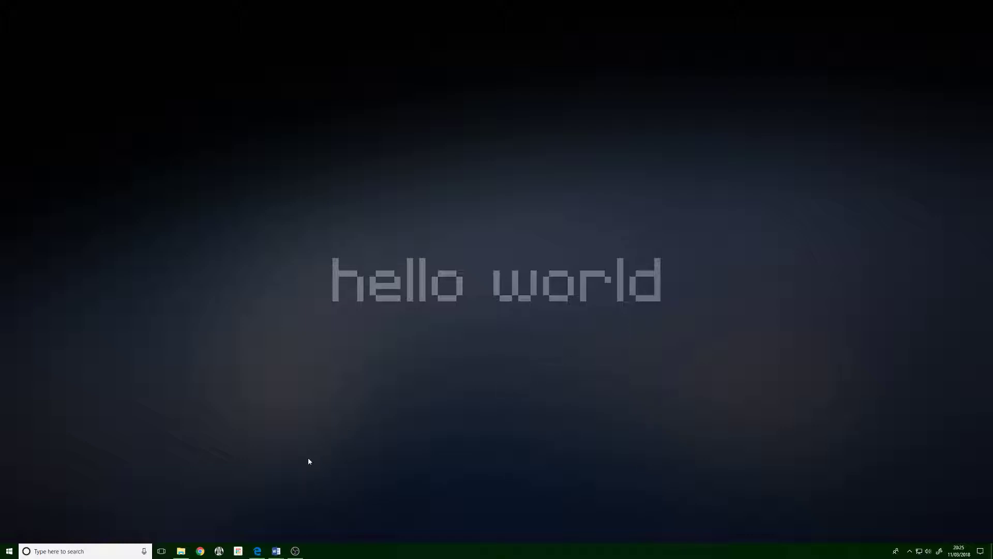
- Look in the Folio Examples folder, then bring up the S4 Folio Templates 2018 instructions
mouse_move(277, 555)
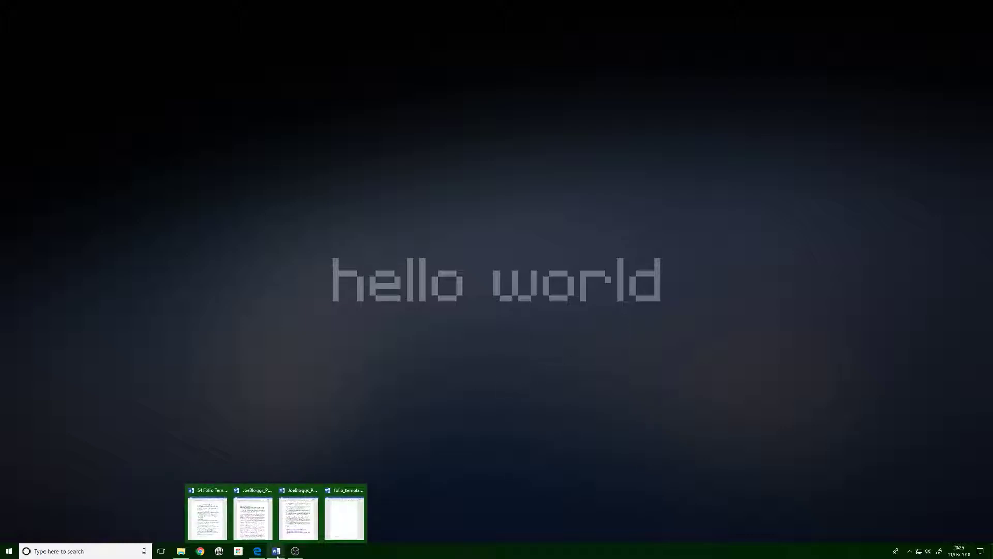
click(182, 517)
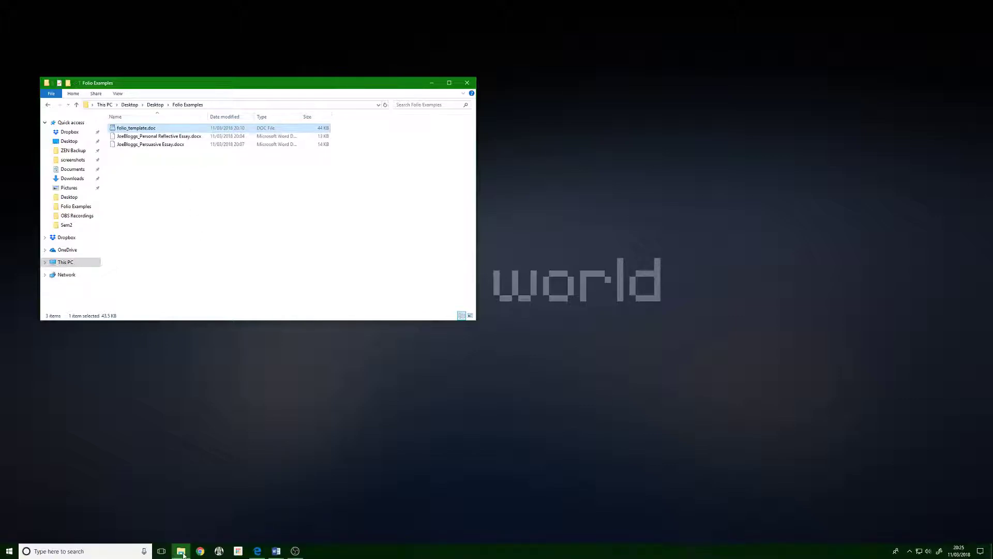
click(275, 551)
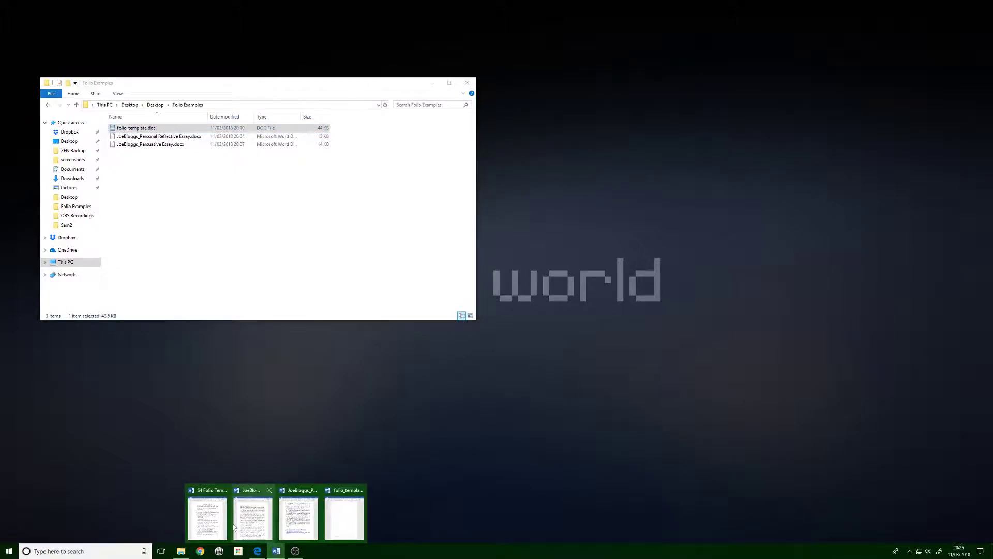
click(433, 83)
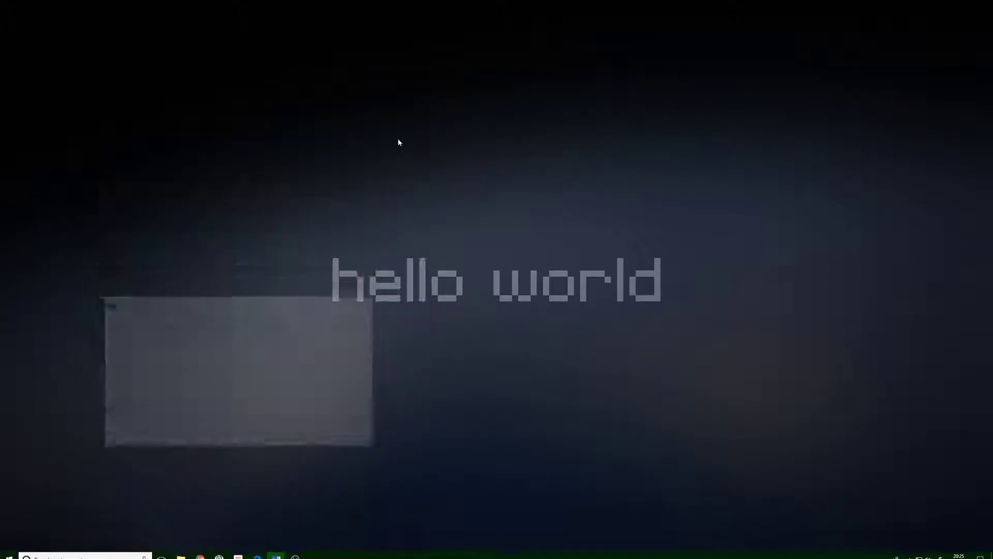
click(276, 551)
click(202, 519)
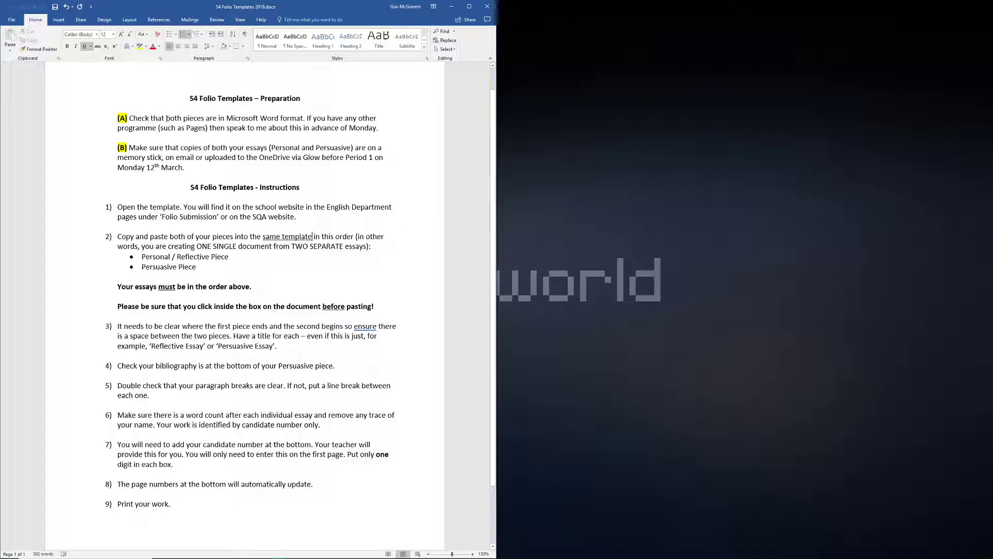
- Highlight passages while reading: paragraph (A), 'memory stick', the OneDrive upload phrase, and the Instructions heading
drag(118, 118, 384, 128)
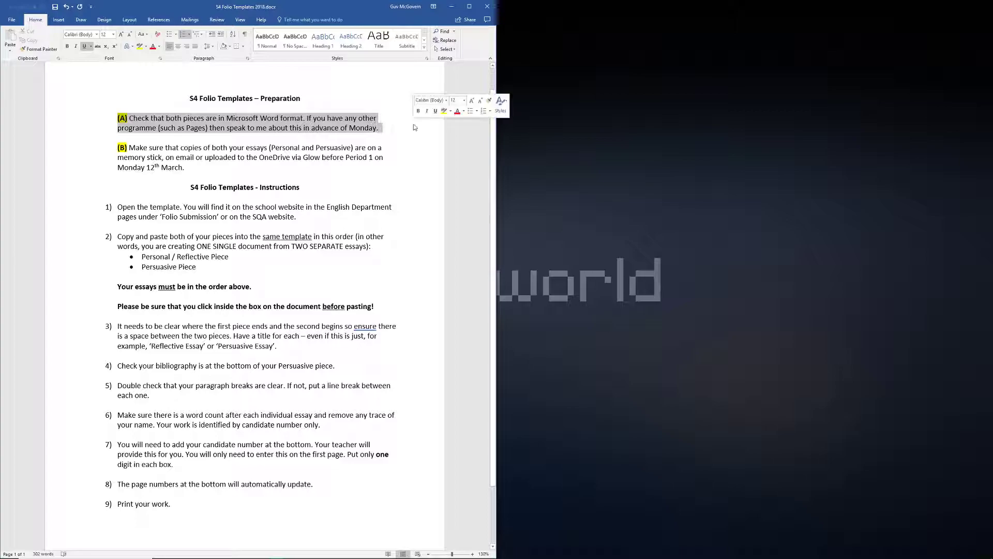
click(342, 99)
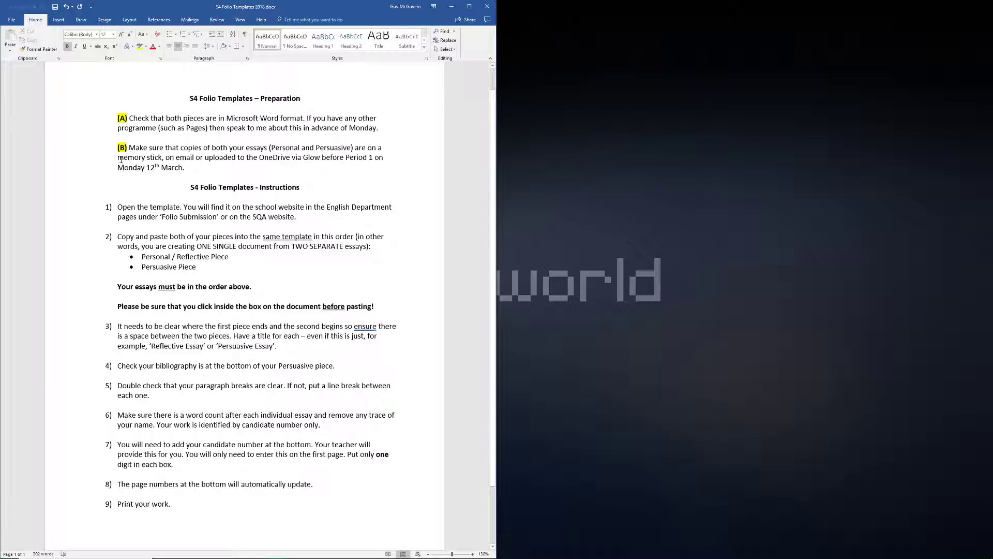
drag(116, 157, 195, 159)
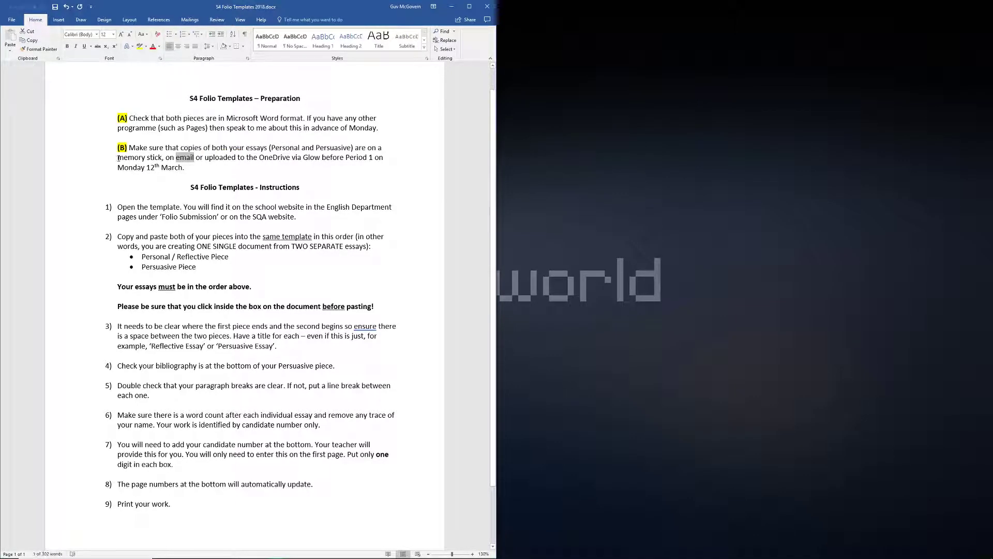
drag(206, 156, 345, 158)
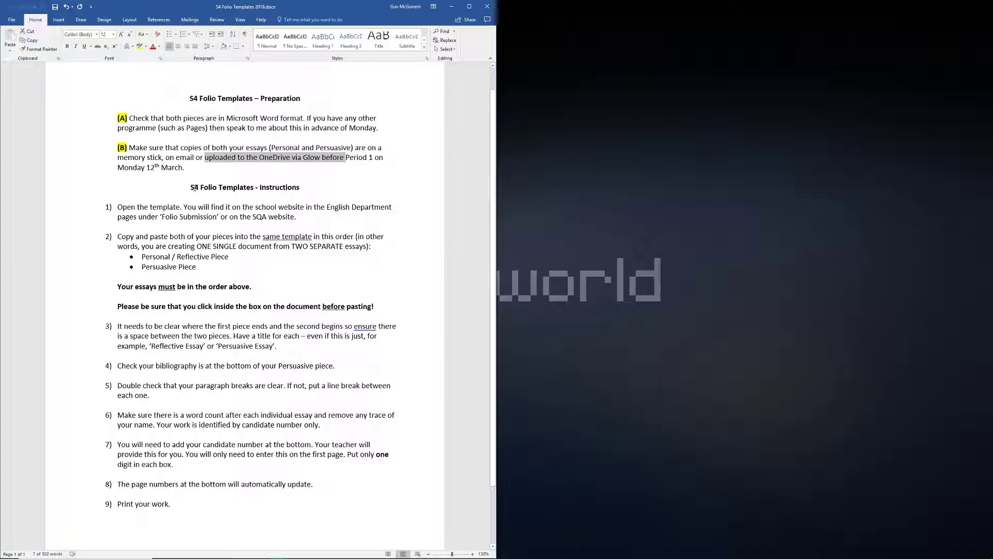
drag(187, 188, 317, 187)
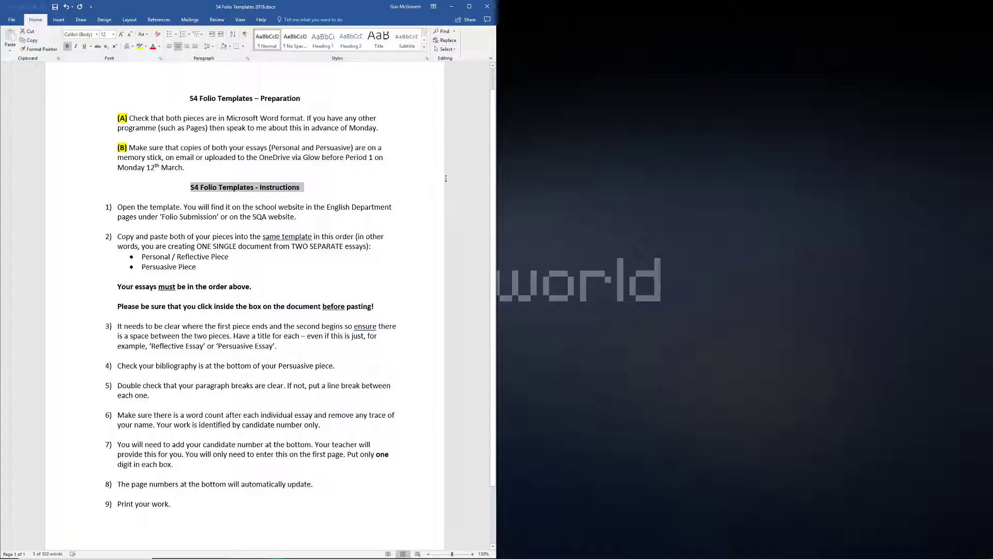
mouse_move(231, 556)
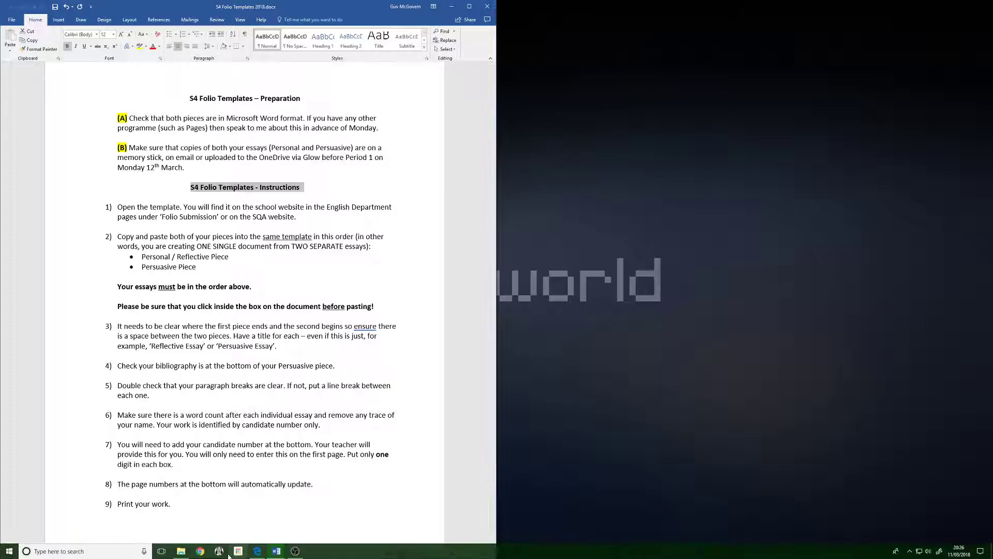
- Minimize the instructions, glance at the Folio Examples files, then minimize that folder too
click(452, 6)
click(180, 551)
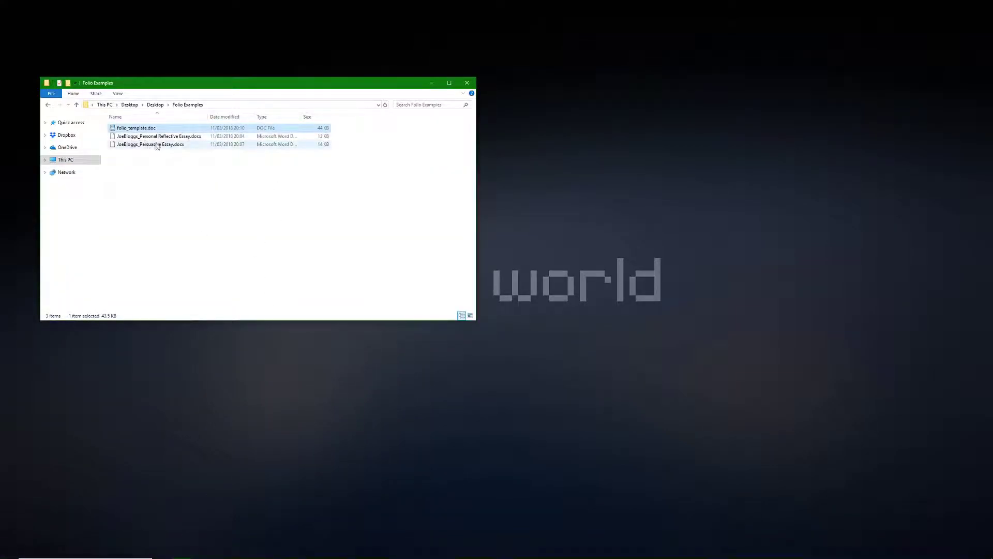
click(432, 83)
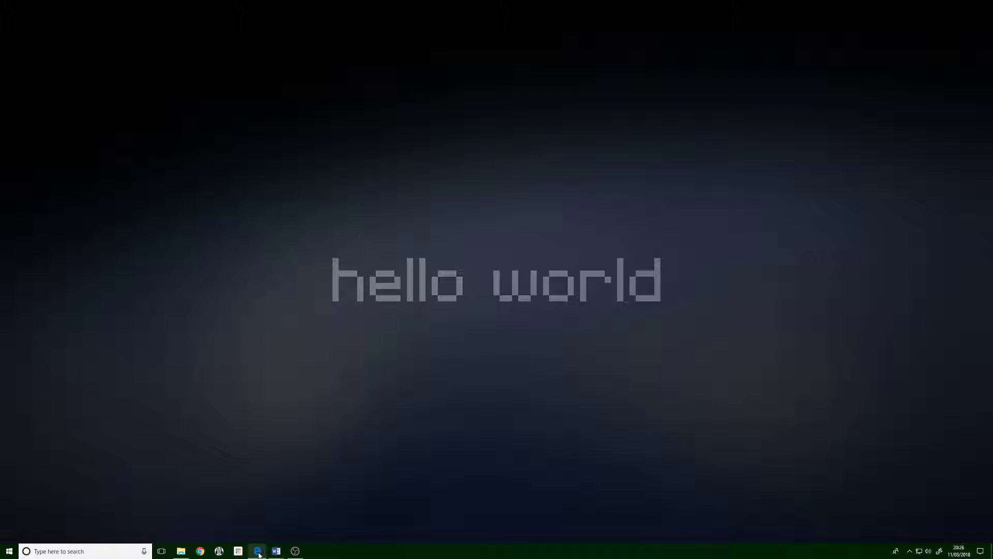
mouse_move(259, 555)
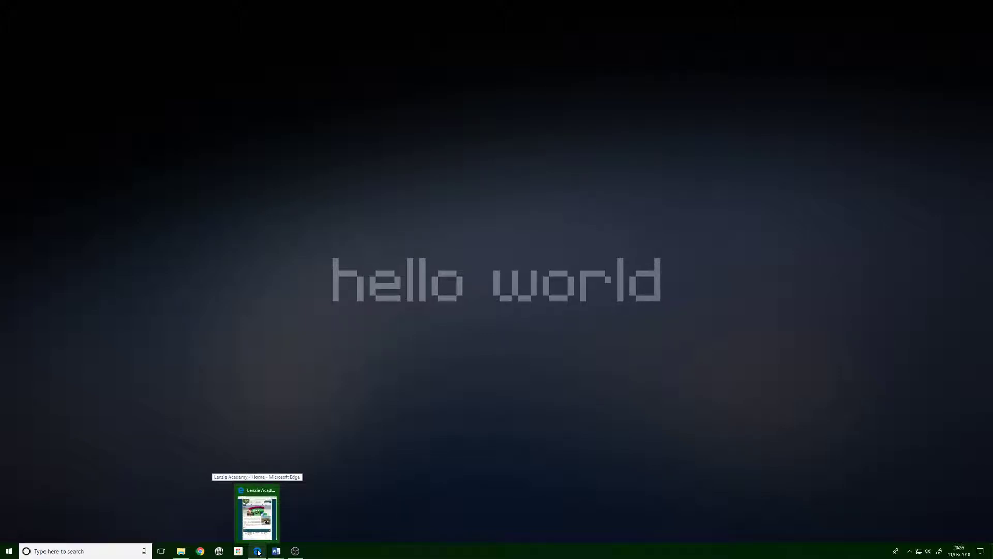
- Go to the English department page under Departments, then start and cancel the Folio Template download
click(258, 552)
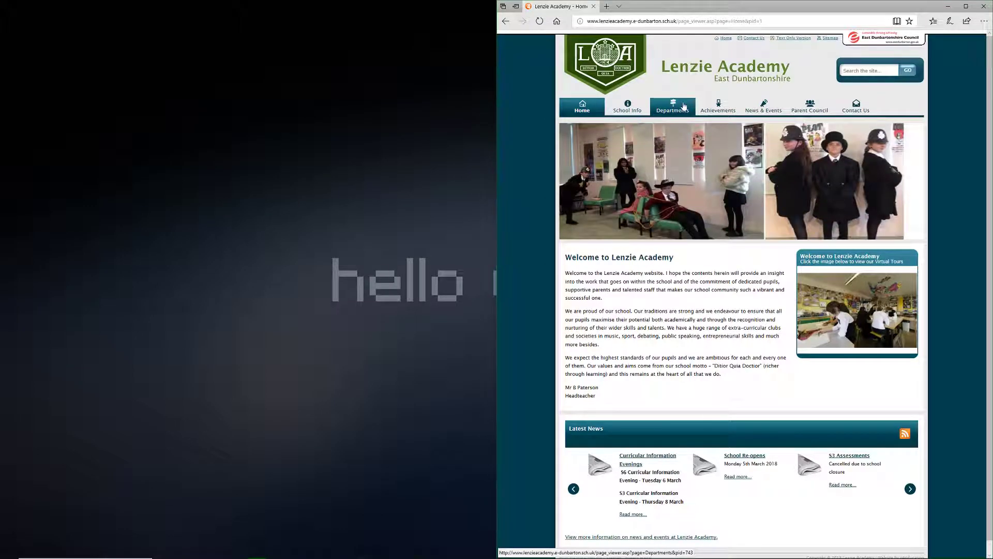
click(683, 106)
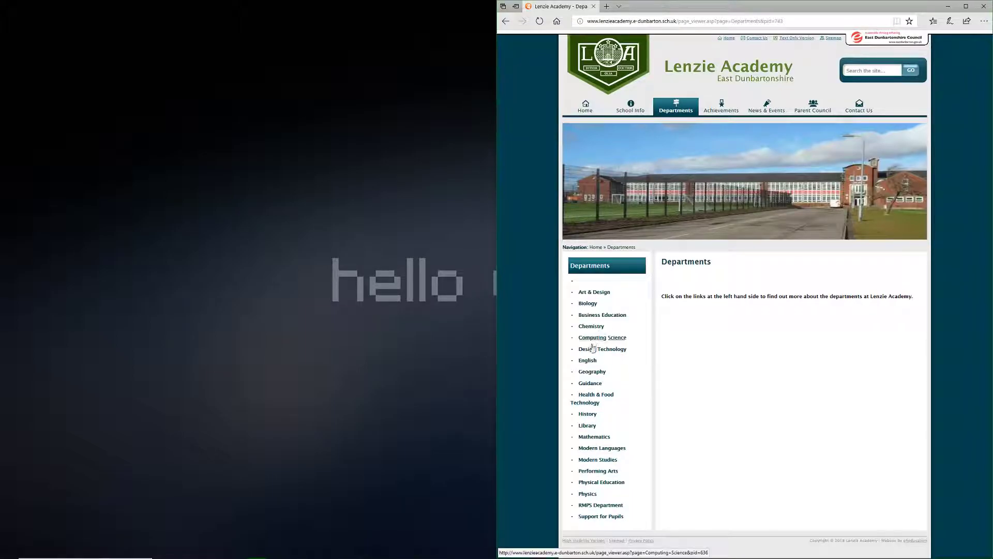
click(588, 360)
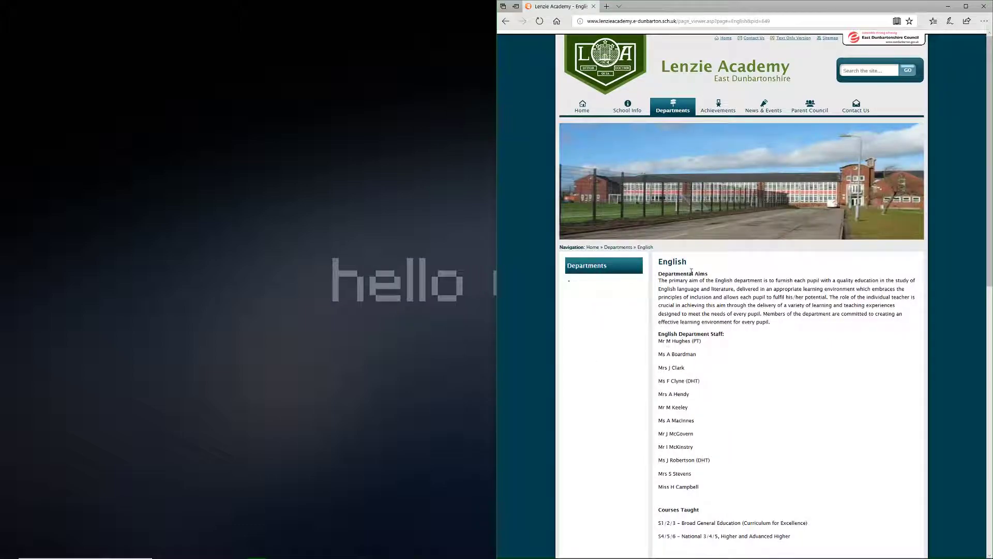
scroll(775, 173, down, 2)
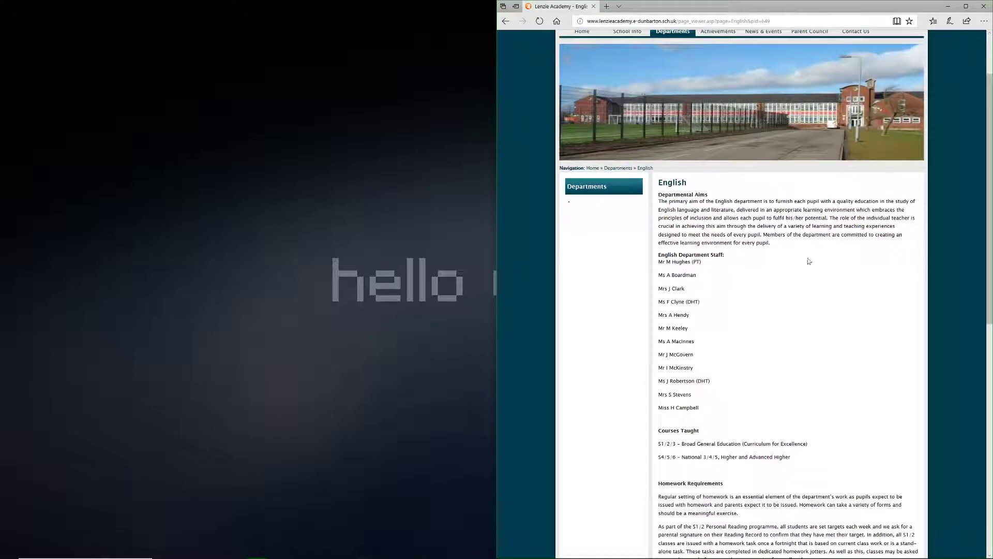
scroll(767, 317, down, 8)
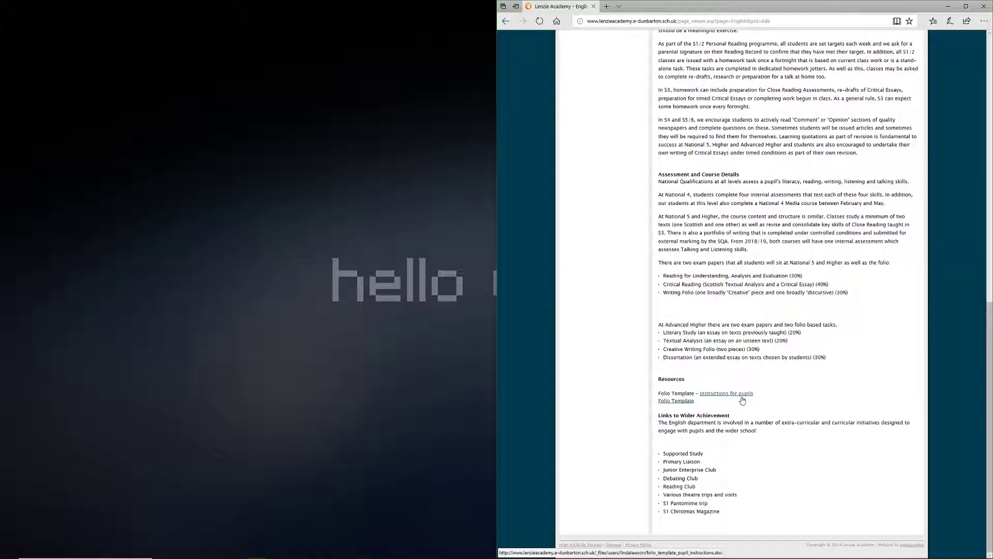
click(683, 401)
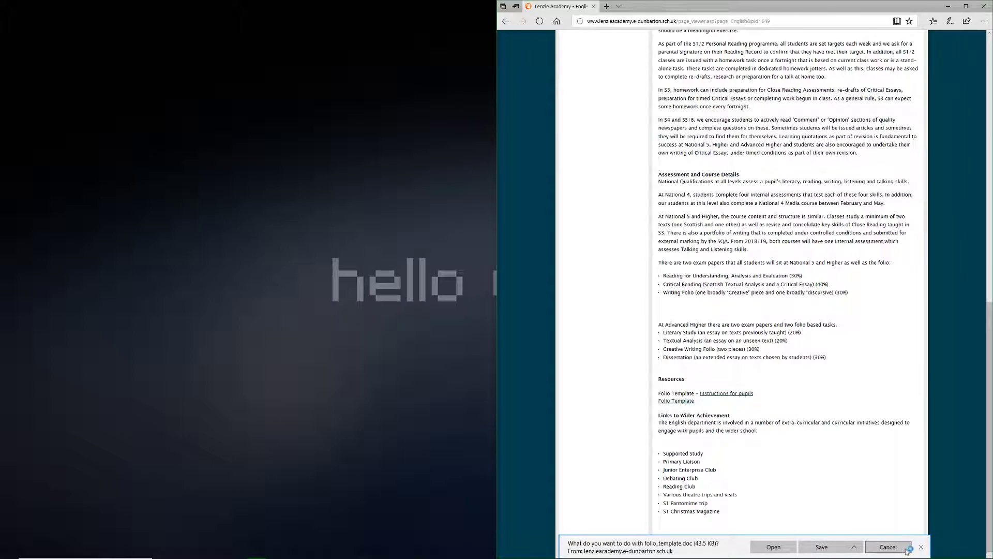
click(888, 547)
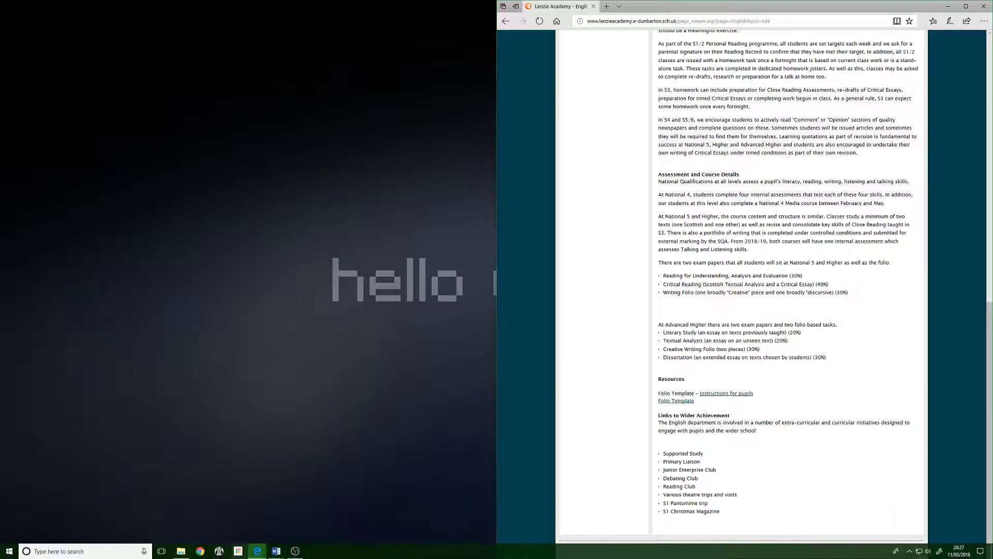
- Switch to folio_template.doc, check the S4 Folio Templates instructions, then minimize them
mouse_move(278, 554)
click(344, 517)
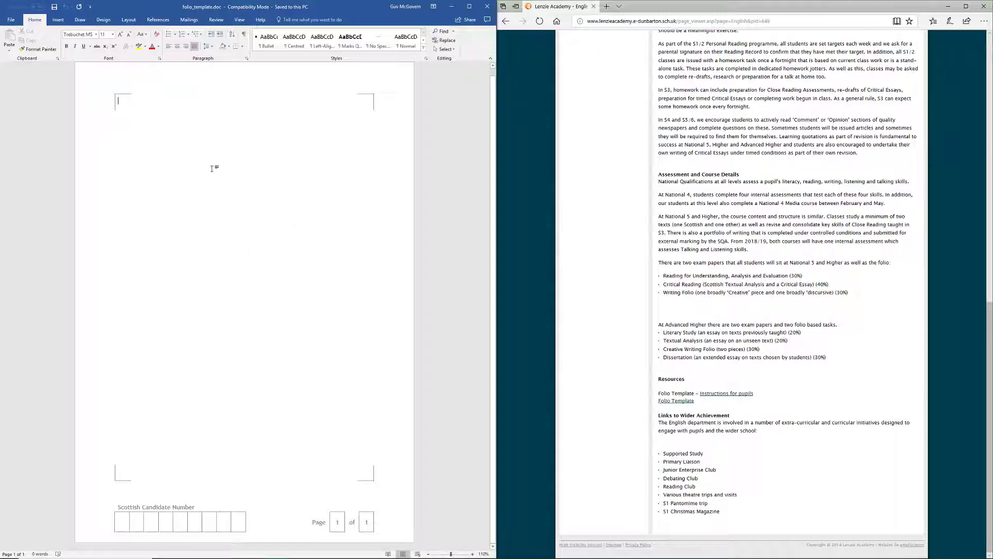
mouse_move(322, 557)
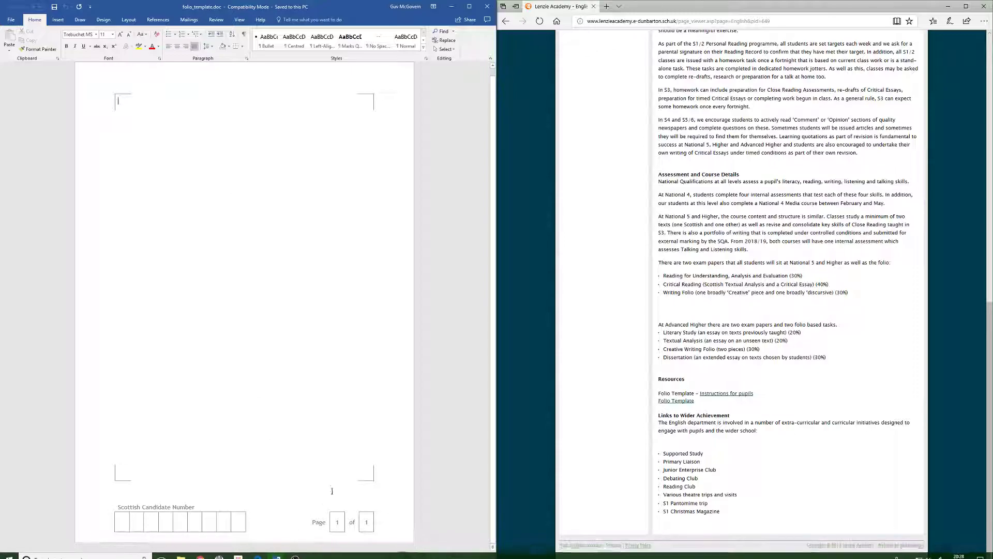
click(277, 552)
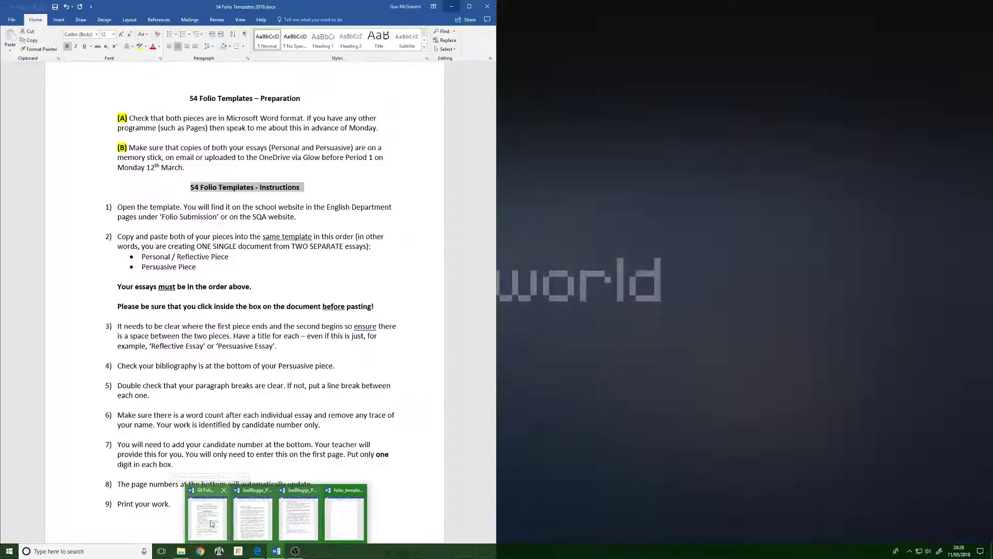
click(211, 524)
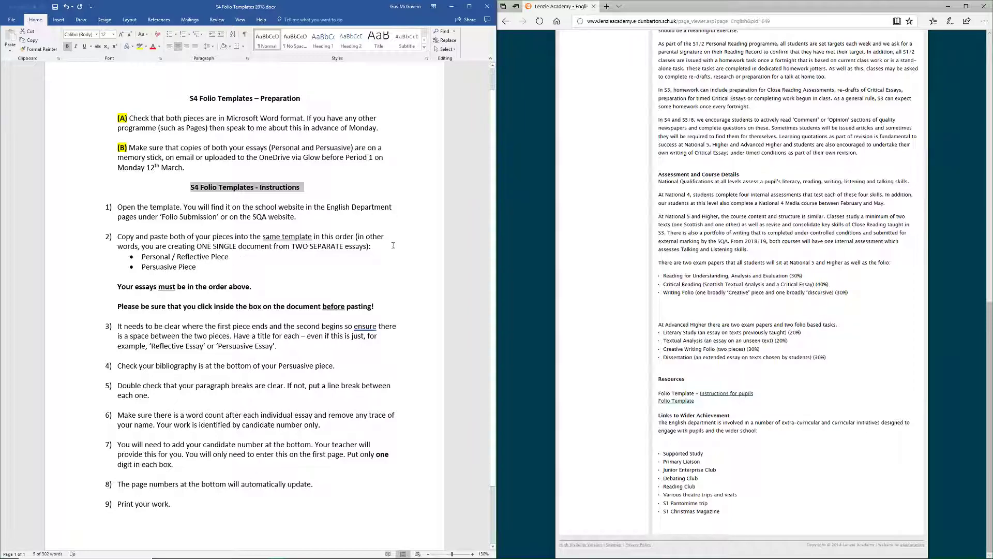
click(453, 7)
mouse_move(228, 554)
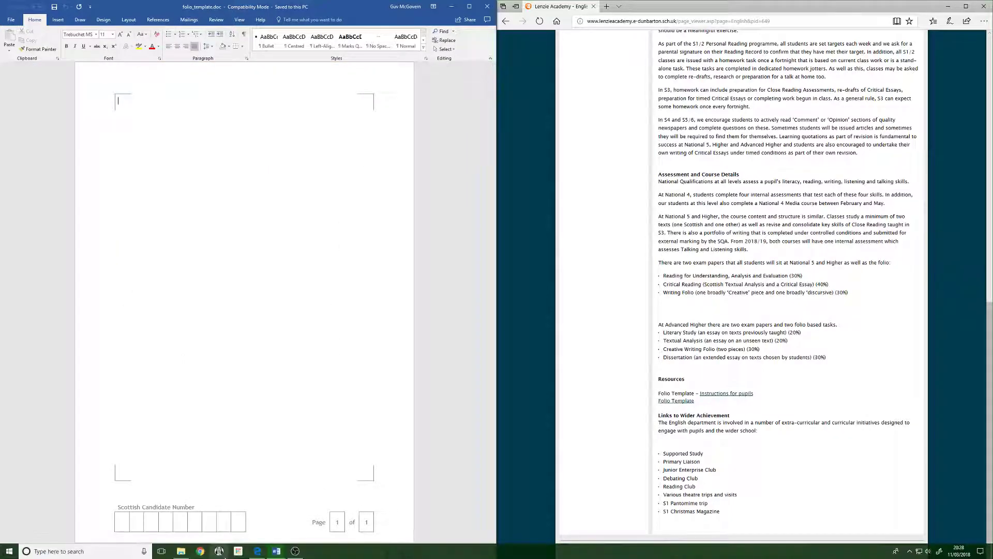
mouse_move(276, 552)
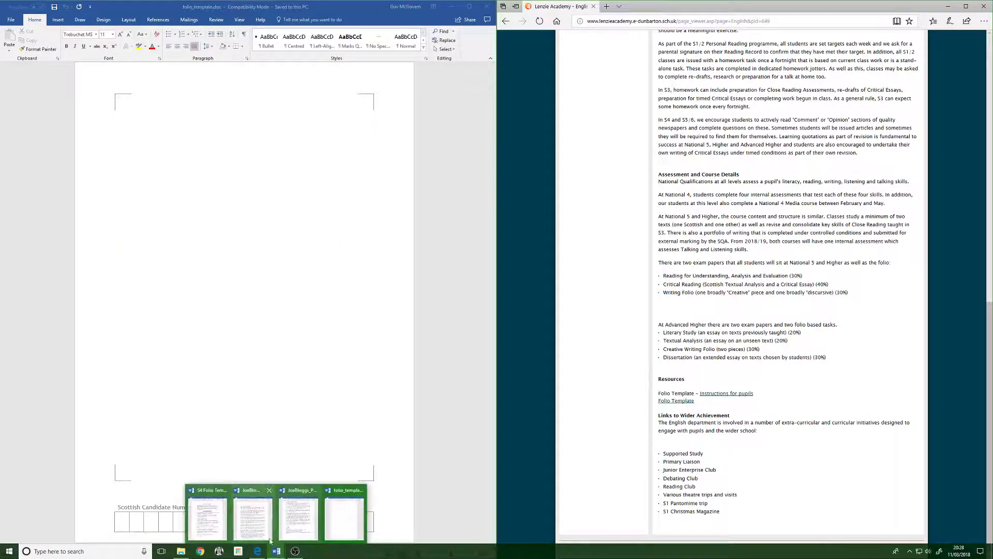
mouse_move(256, 522)
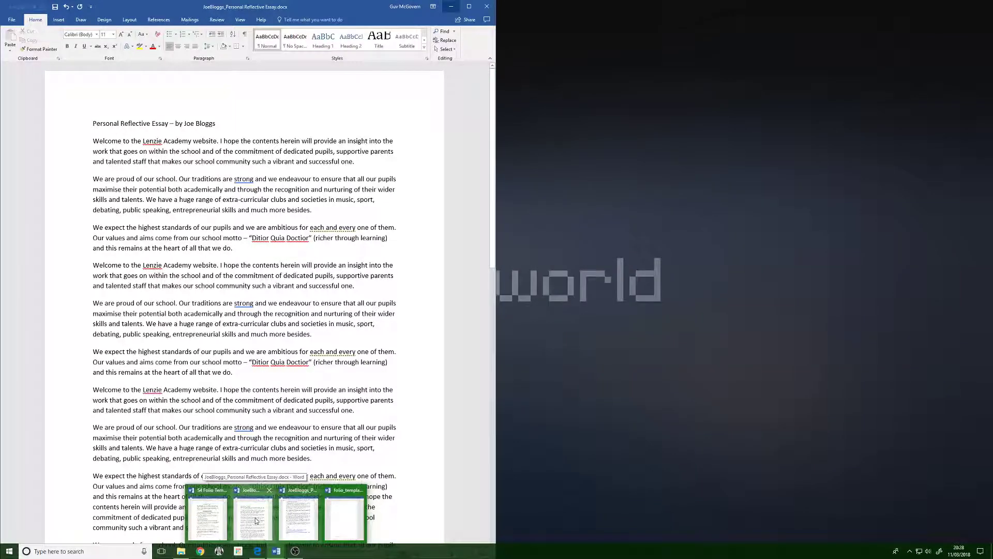
- Set all the personal reflective essay text to font size 12
click(256, 516)
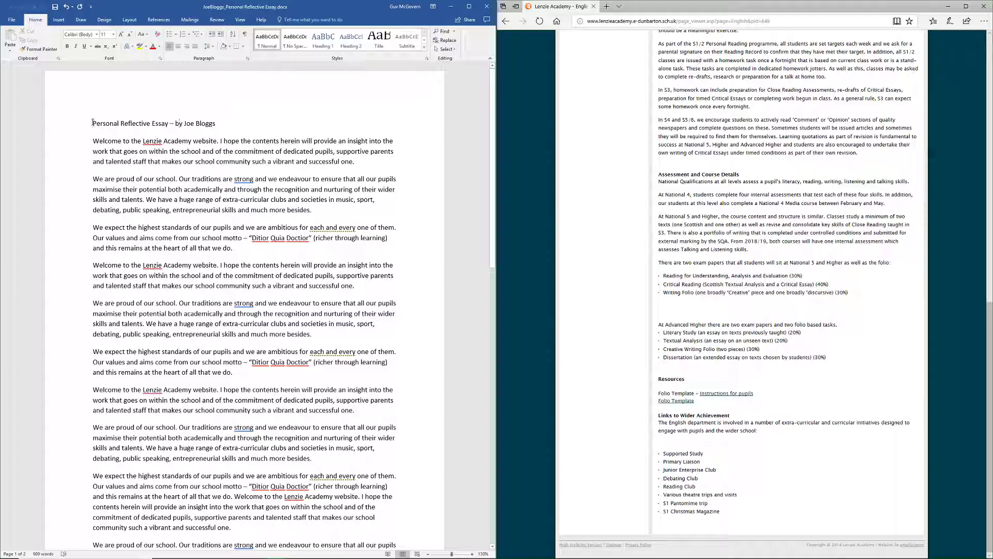
drag(98, 122, 333, 457)
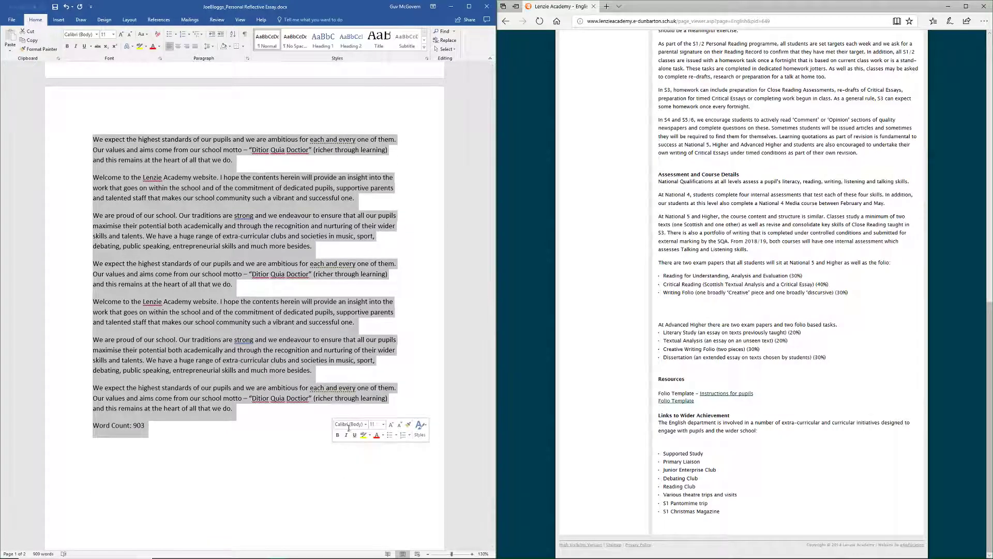
click(114, 35)
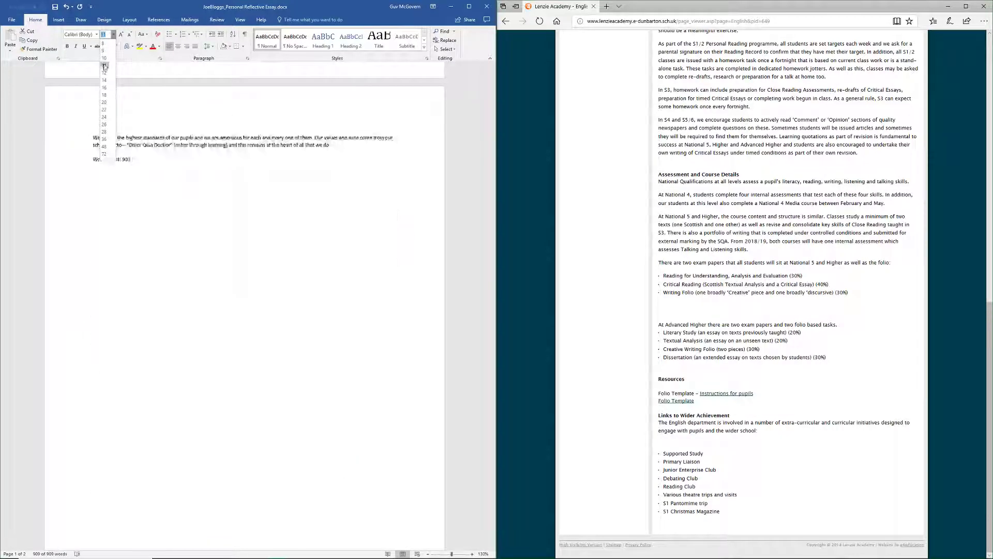
click(104, 75)
click(188, 136)
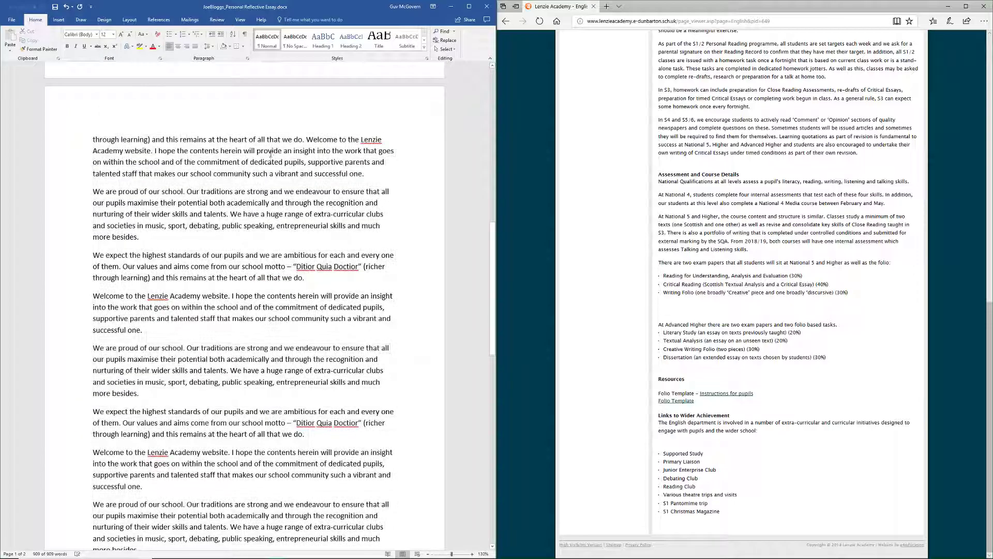
scroll(187, 135, up, 3)
drag(493, 223, 503, 90)
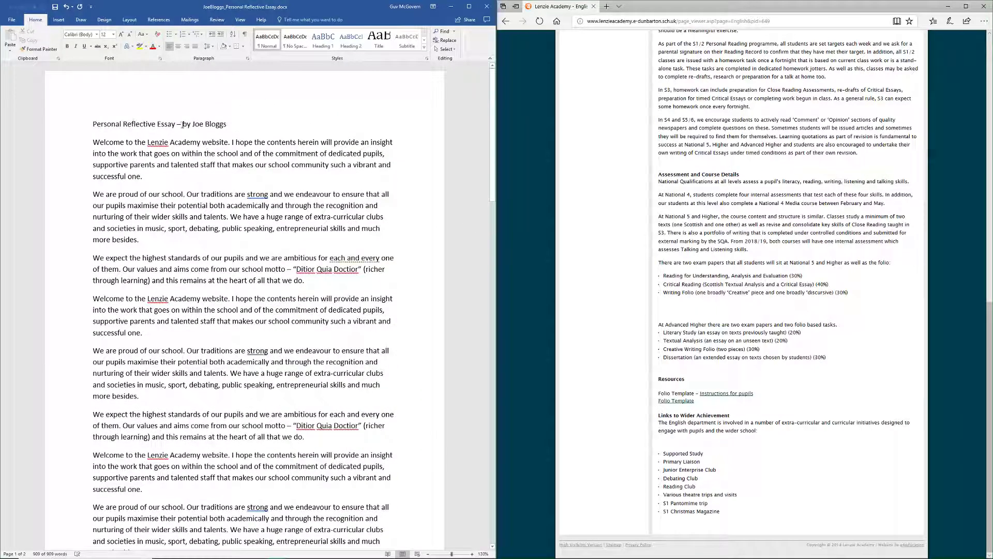
- Delete the author byline after the essay title
drag(182, 124, 231, 125)
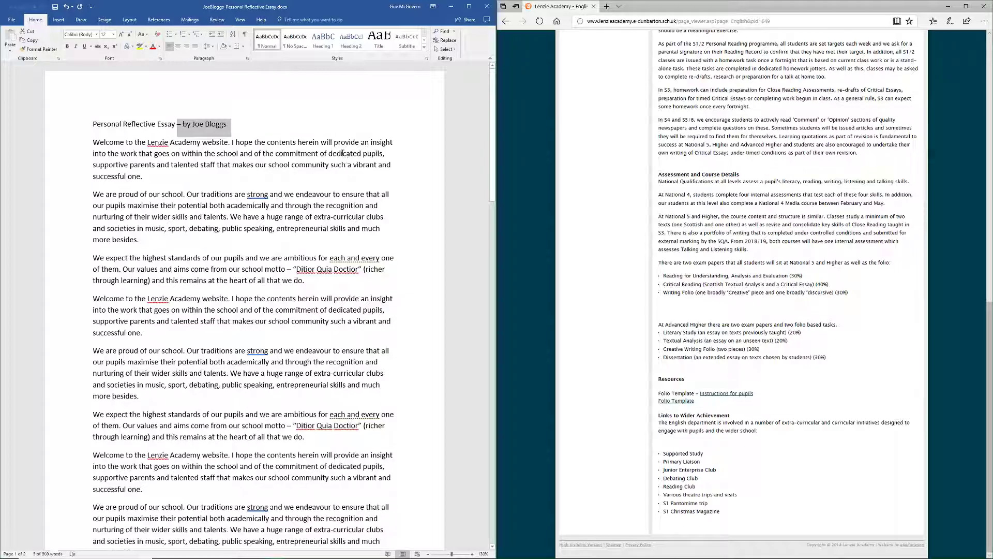
key(Delete)
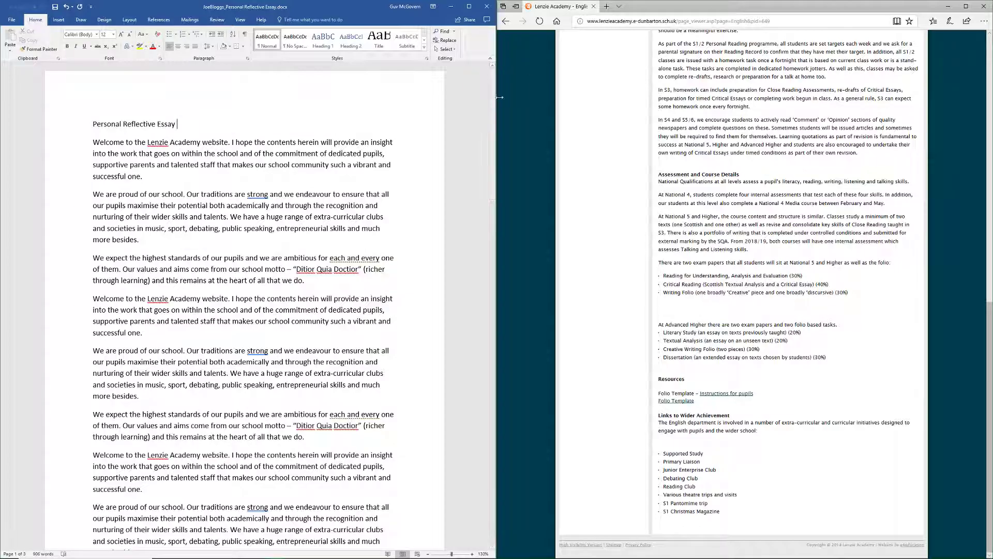
drag(493, 115, 485, 366)
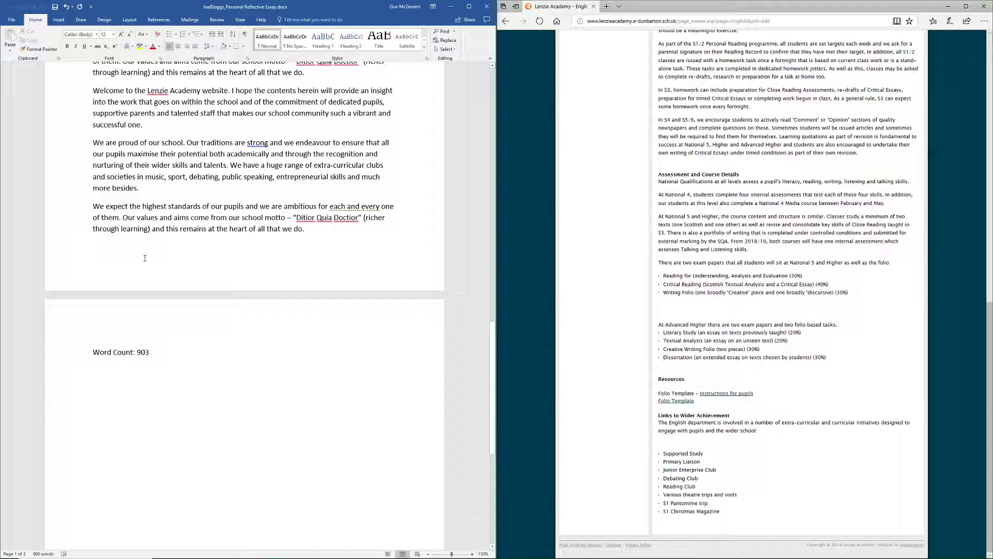
drag(493, 382, 502, 125)
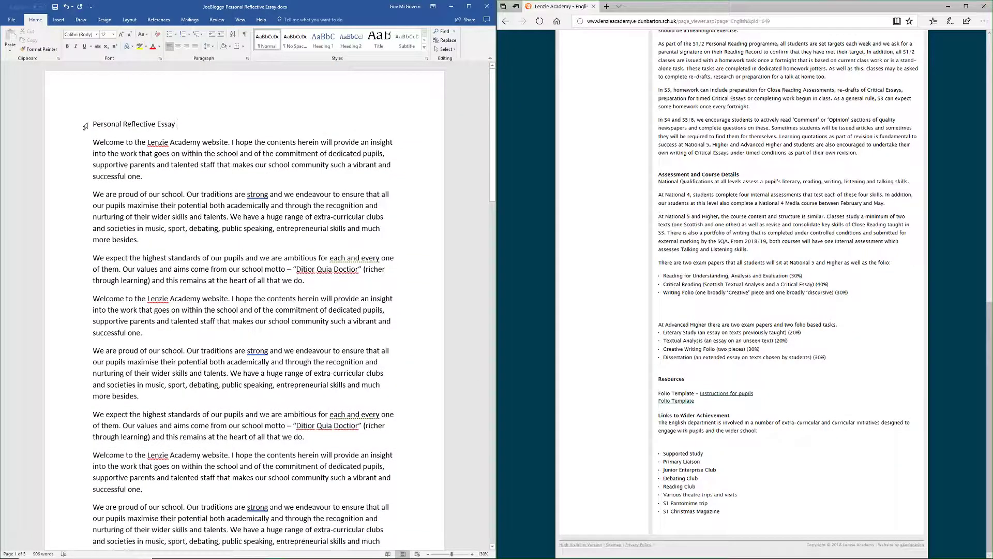
- Replace the heading 'Personal Reflective Essay' with 'Summit Fever'
drag(93, 125, 182, 127)
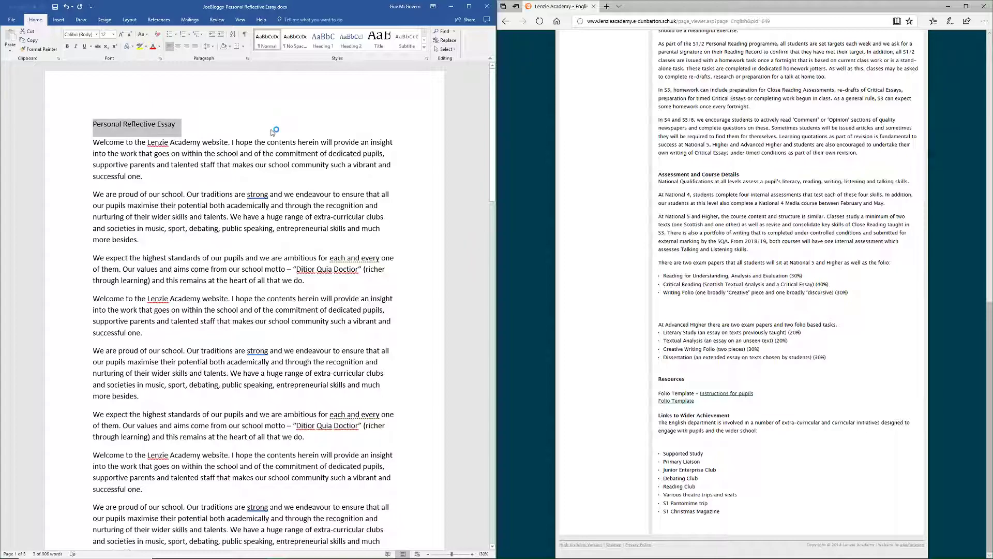
text(Sum)
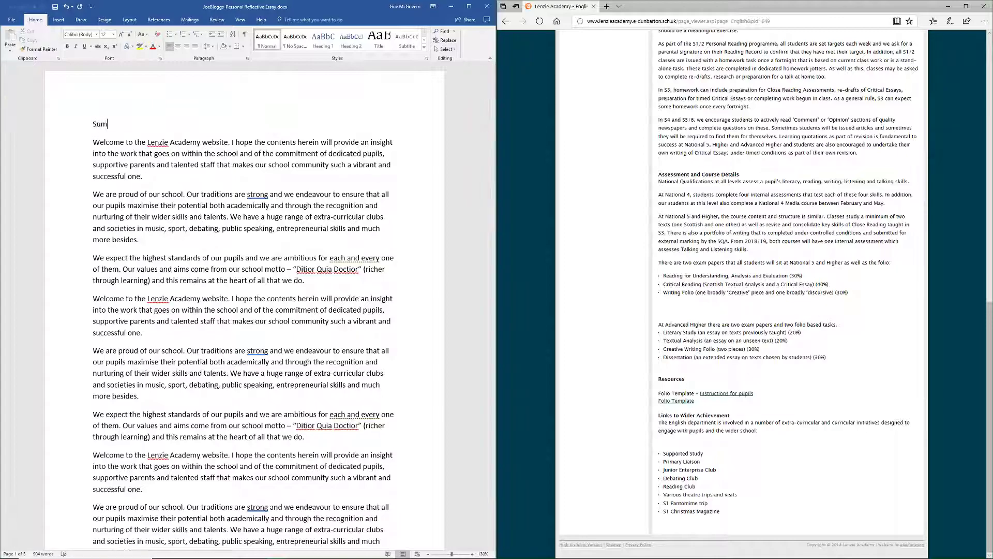
text(mit Fever)
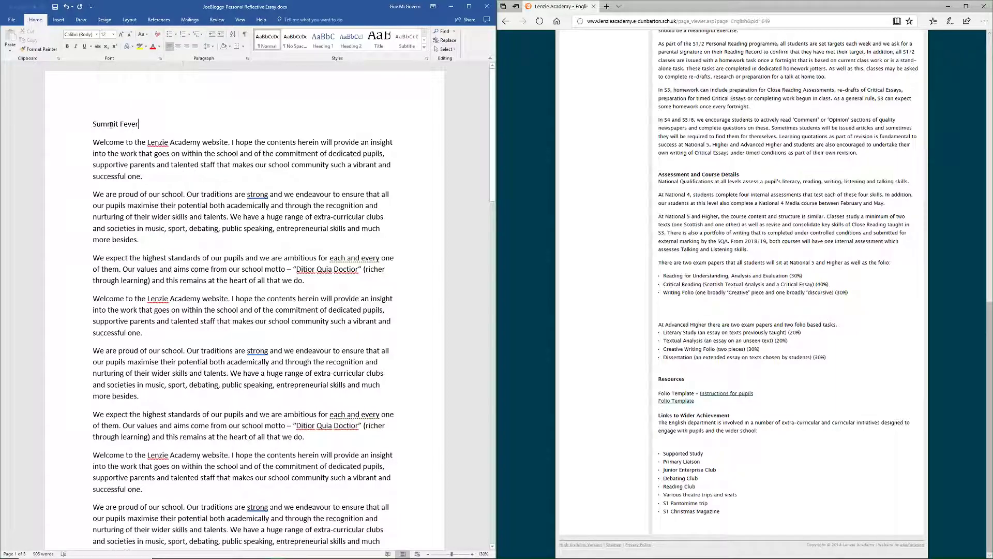
drag(493, 133, 480, 113)
mouse_move(165, 551)
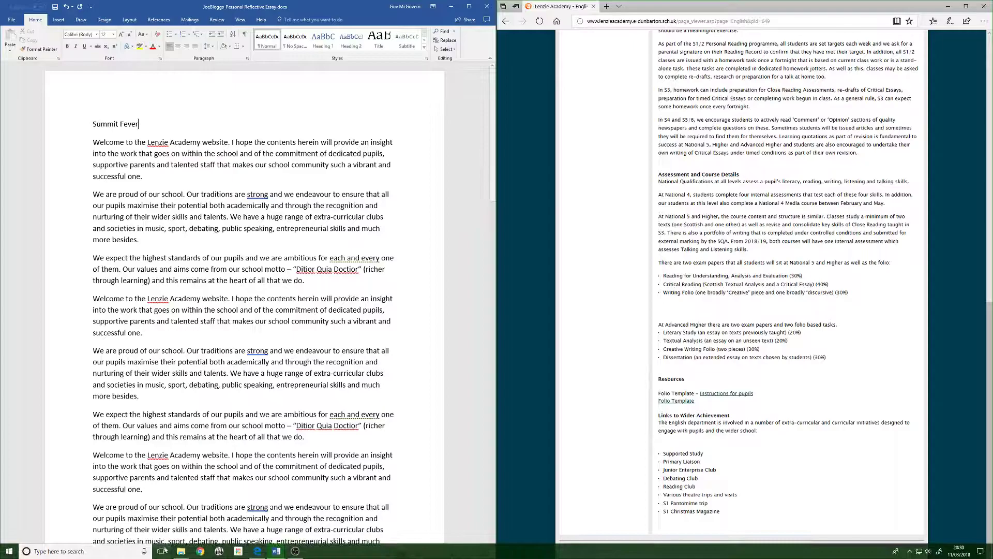
click(277, 551)
- Review the S4 Folio Templates instructions, then select the Summit Fever essay from its title down
click(207, 518)
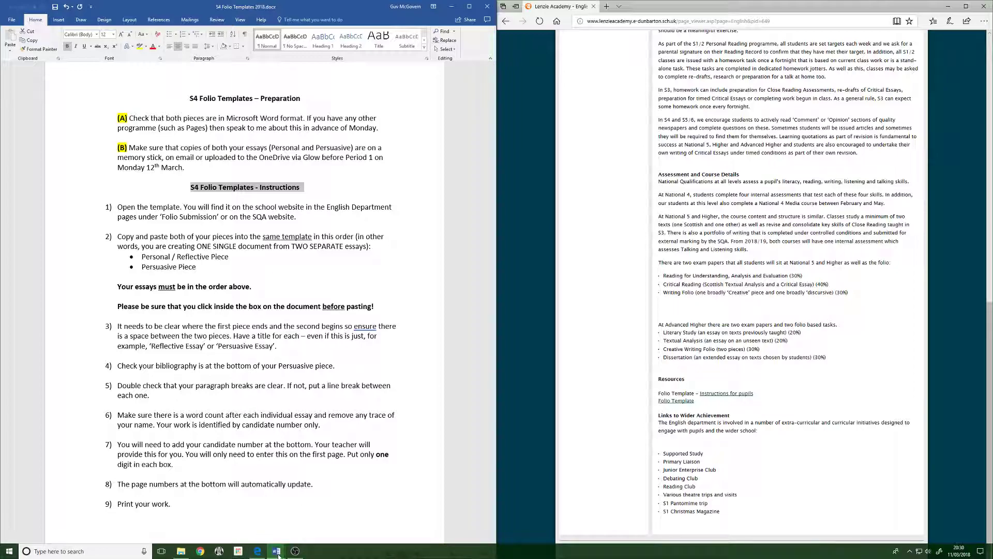
mouse_move(275, 555)
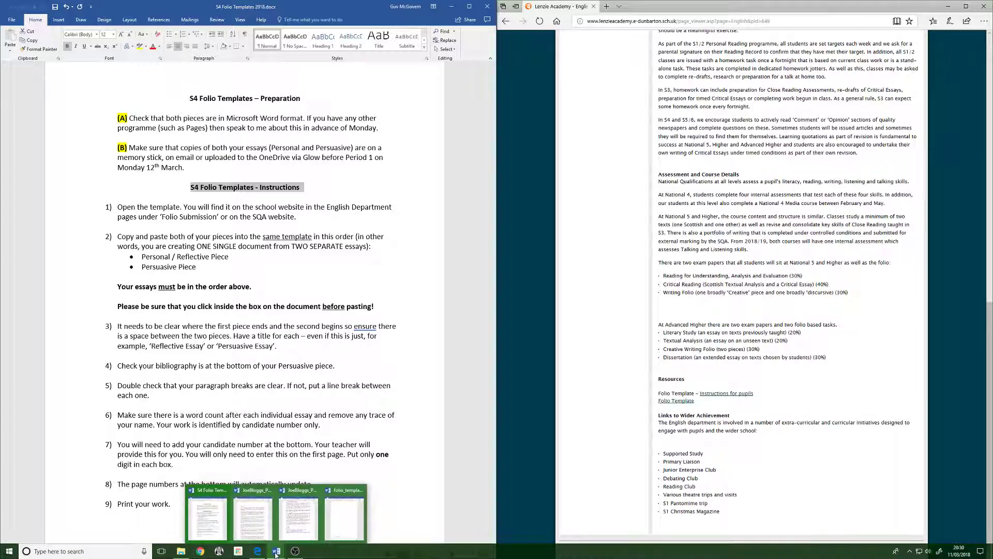
click(257, 526)
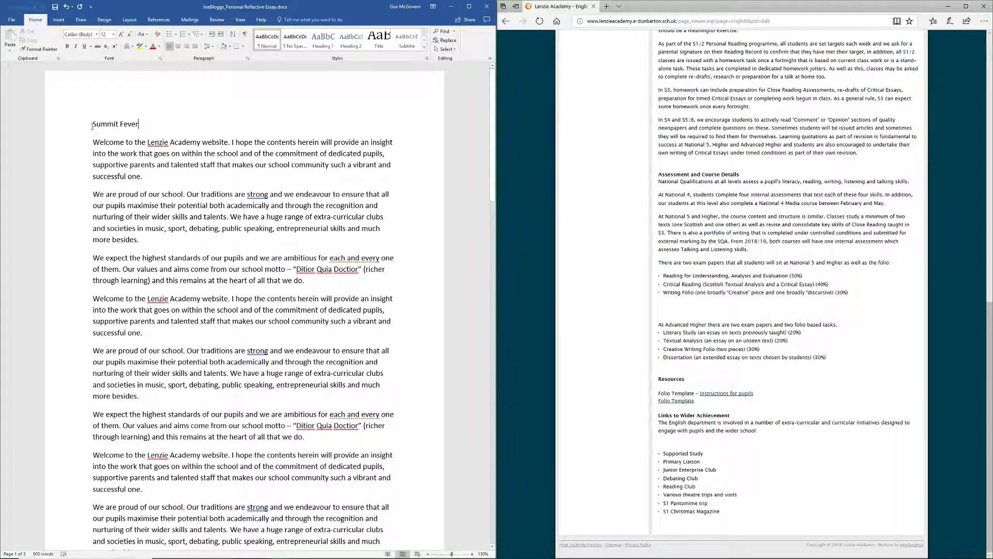
drag(92, 124, 330, 557)
- Copy the selected Summit Fever essay and switch to the blank folio_template.doc
right_click(114, 177)
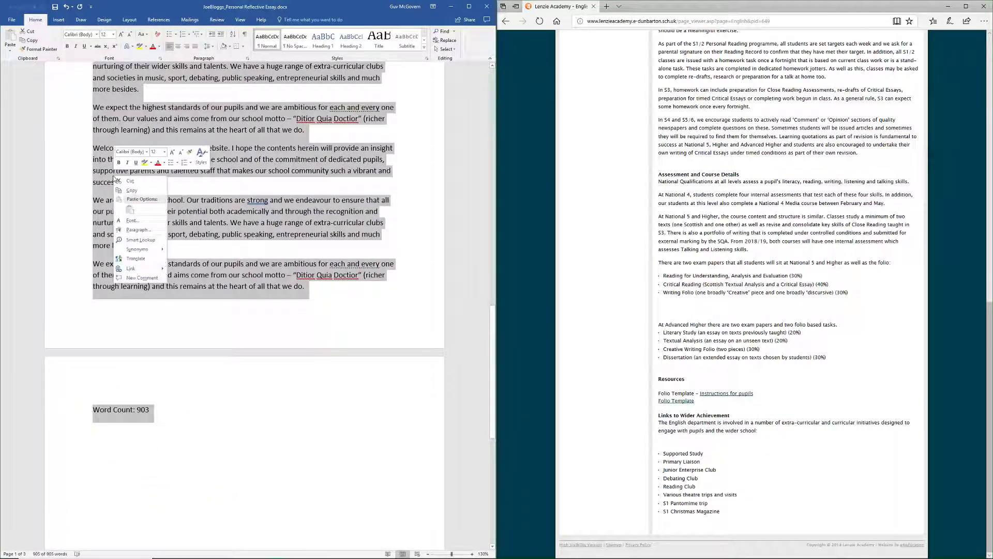
click(131, 190)
mouse_move(220, 551)
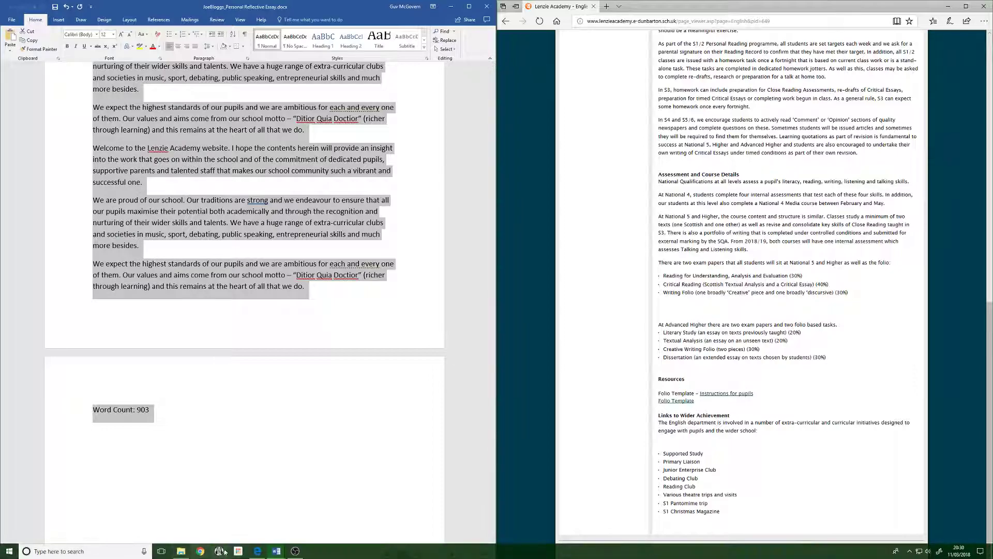
mouse_move(277, 551)
click(347, 520)
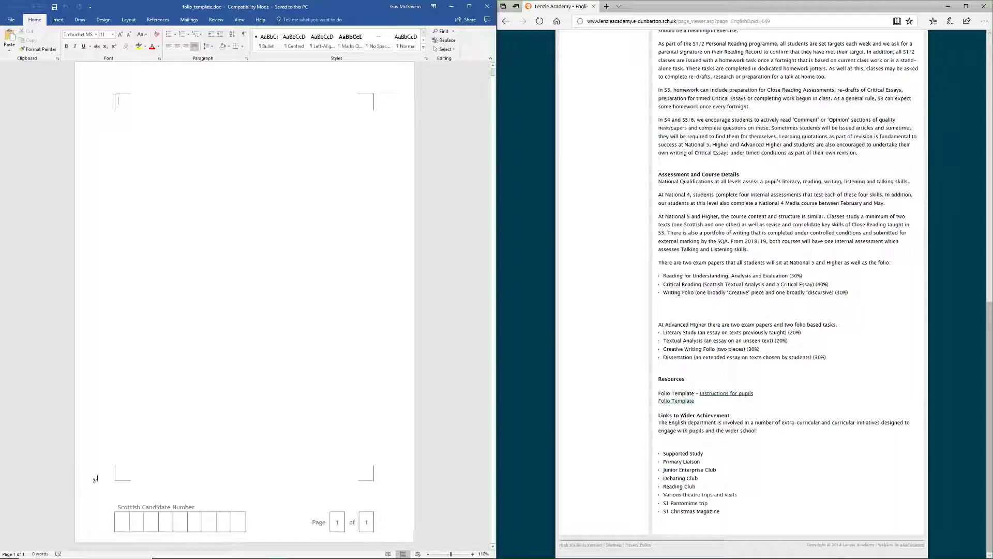
- Paste the copied essay onto the template's first line
click(112, 80)
click(122, 105)
right_click(121, 100)
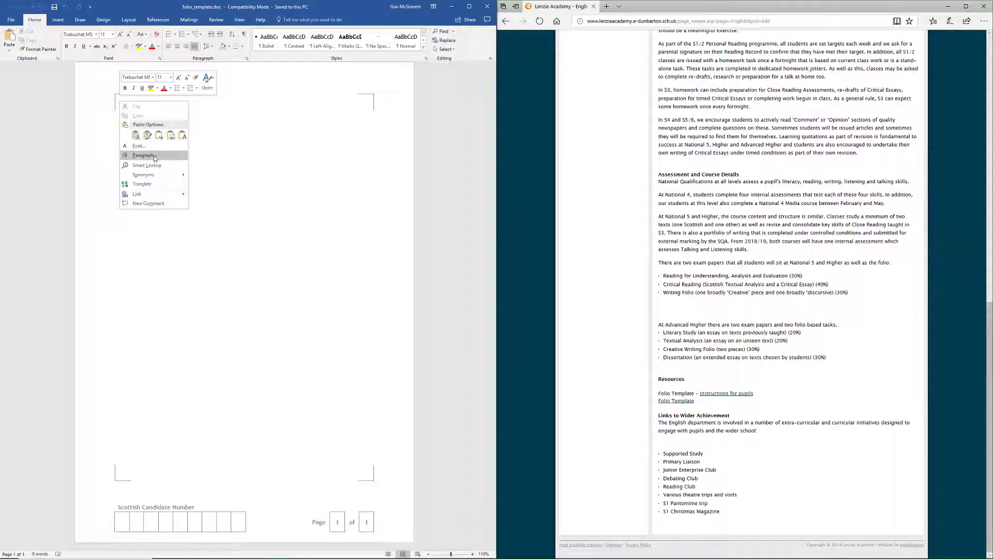
click(136, 135)
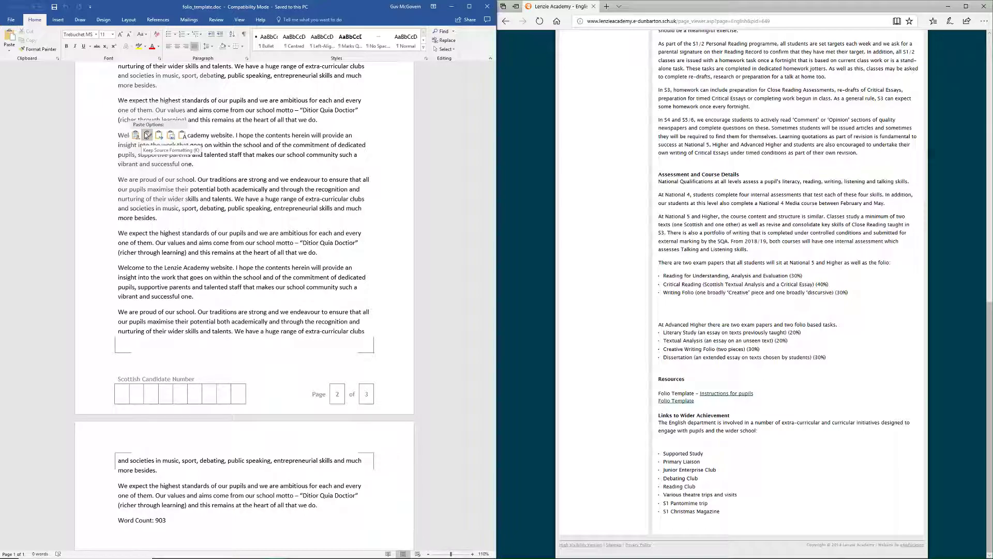
click(135, 136)
- Add blank lines after the Summit Fever title and the opening paragraphs
scroll(173, 218, up, 5)
scroll(173, 217, up, 6)
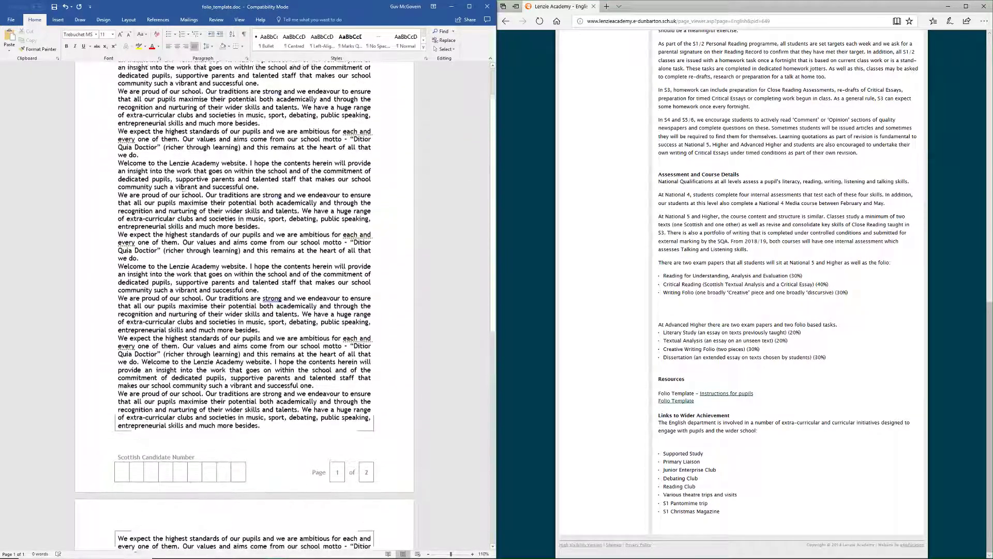
click(173, 110)
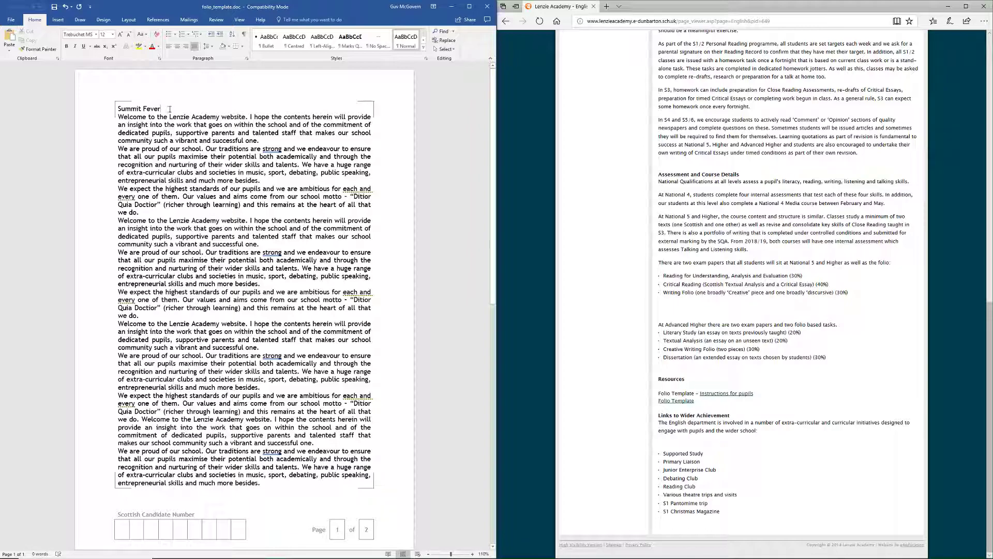
key(Return)
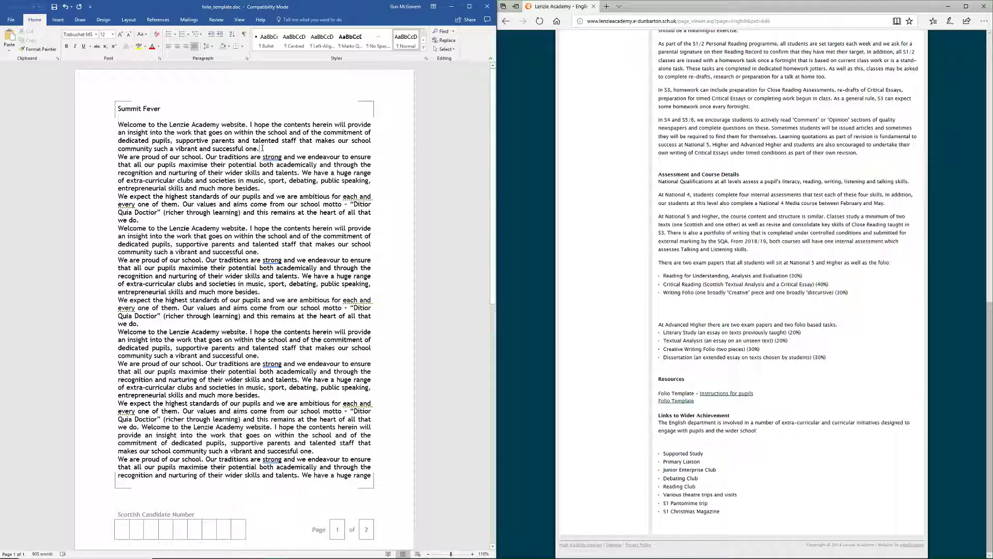
click(260, 148)
key(Return)
click(261, 196)
key(Return)
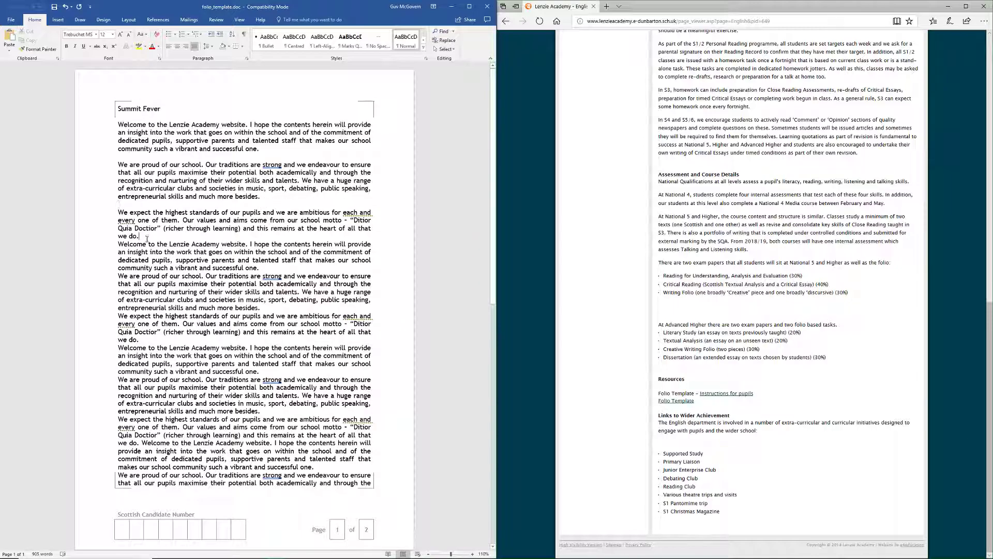
key(Return)
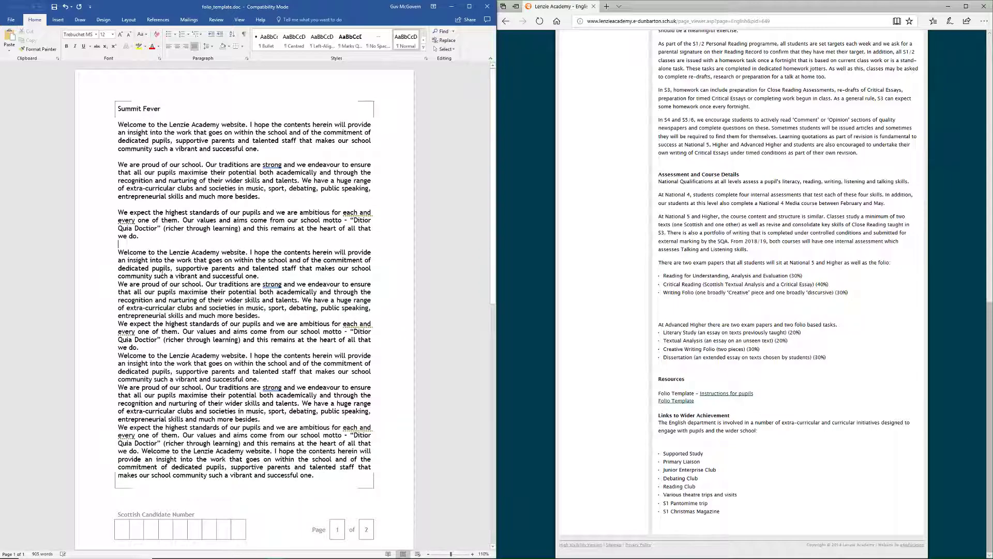
click(272, 276)
key(Return)
- Undo the added blank lines and the pasted essay paragraphs
click(66, 7)
click(66, 7)
click(66, 7)
click(66, 7)
- Clear the last of the paste, then re-paste the essay using Keep Source Formatting
click(66, 7)
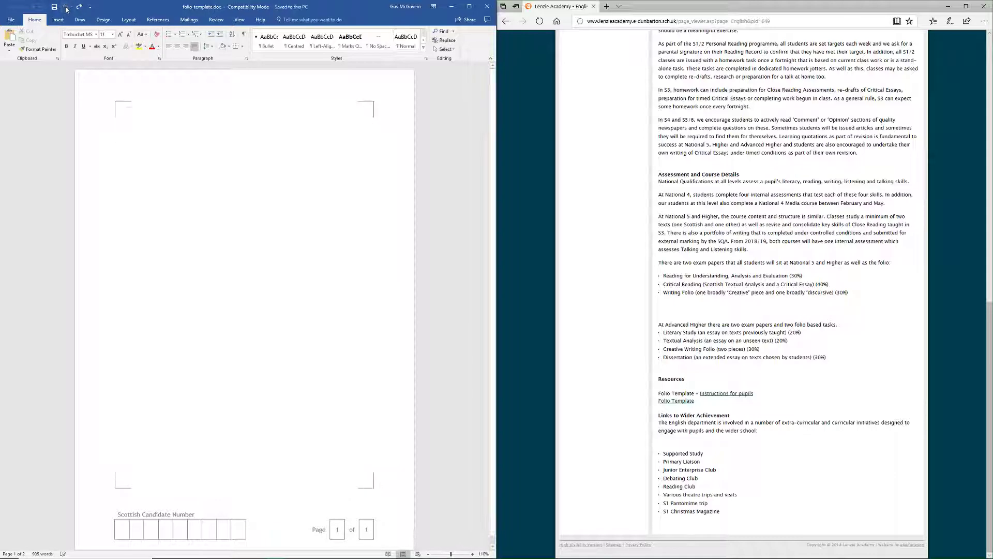
right_click(122, 112)
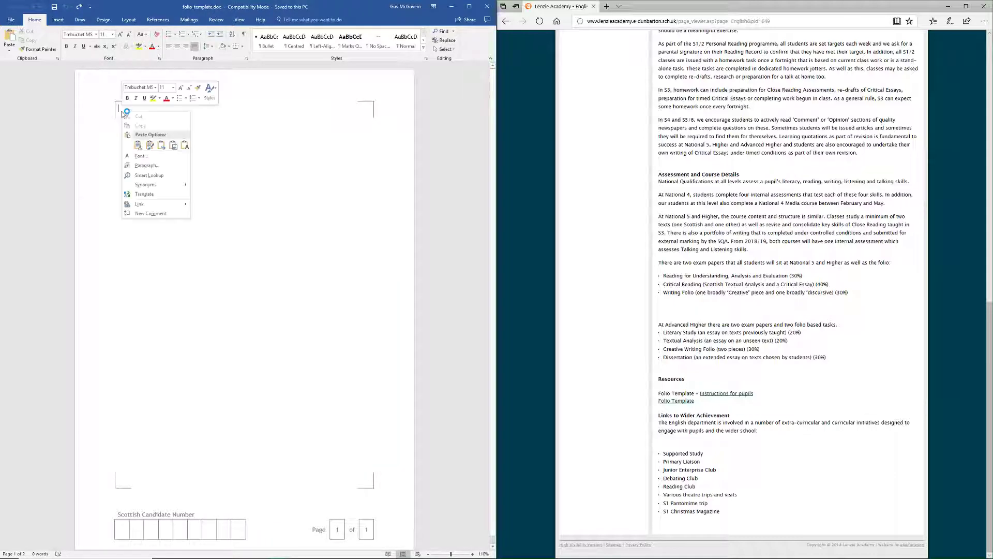
click(149, 145)
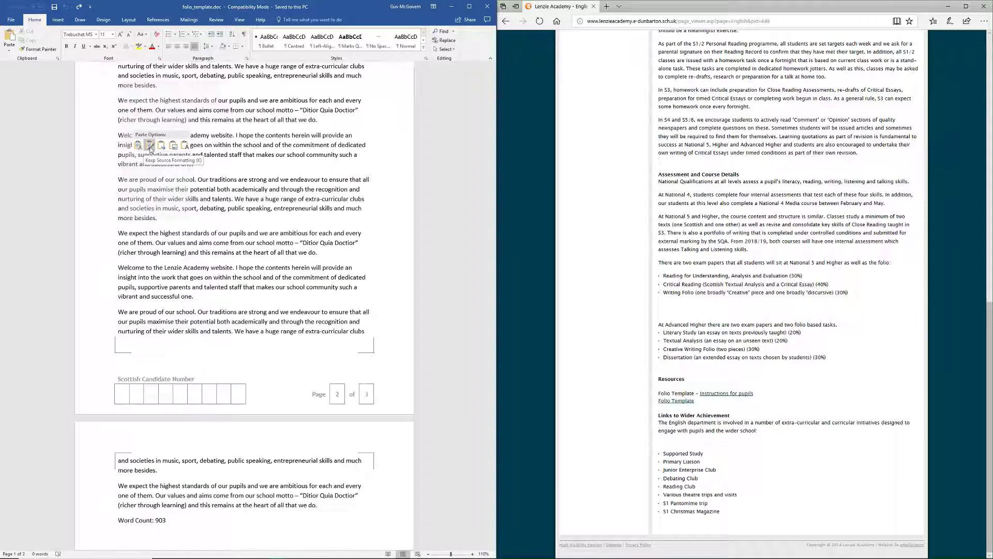
click(150, 145)
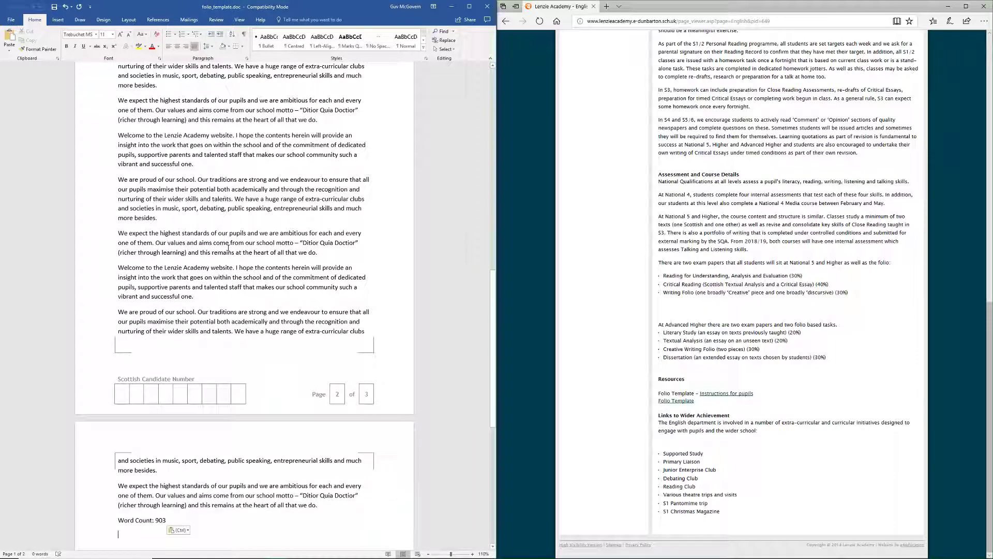
scroll(228, 248, up, 15)
scroll(245, 226, up, 4)
mouse_move(277, 552)
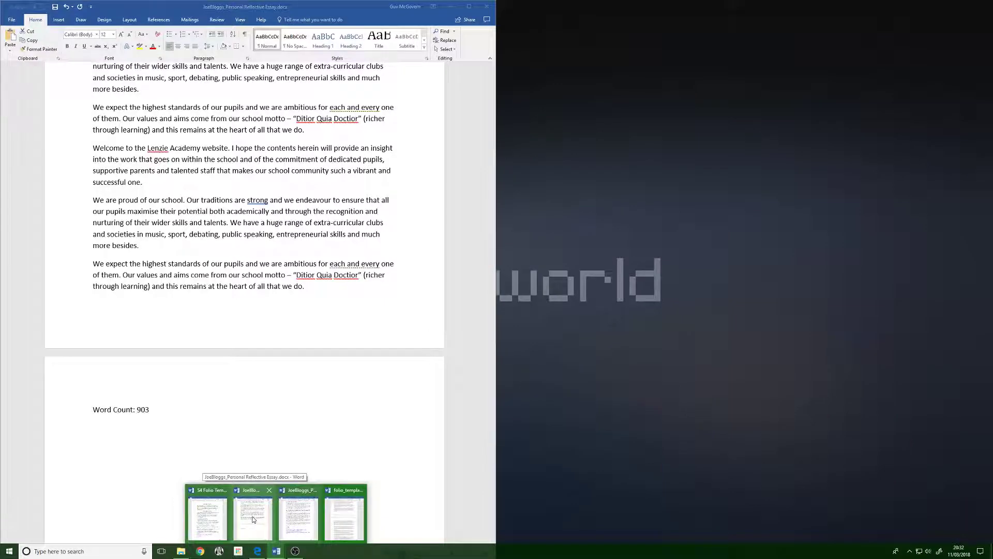
- Bring up the reflective essay, select all of it and centre the text
click(253, 519)
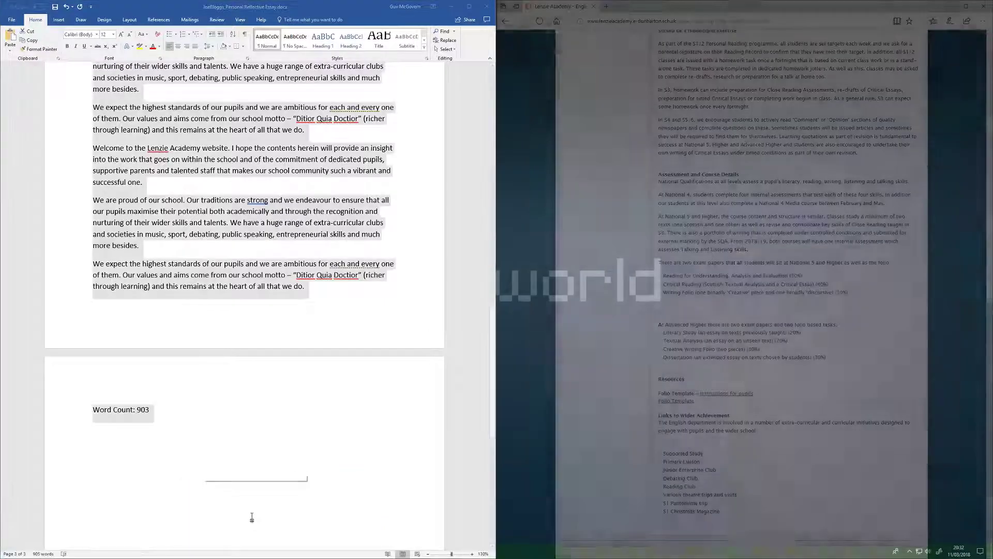
scroll(180, 459, up, 3)
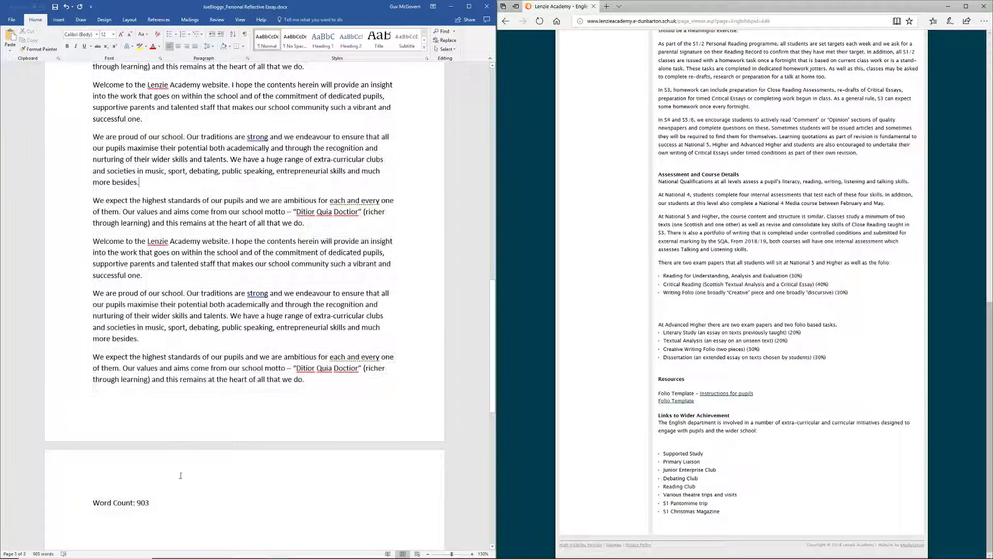
key(ctrl+a)
scroll(238, 86, up, 1)
scroll(237, 86, up, 2)
key(ctrl+e)
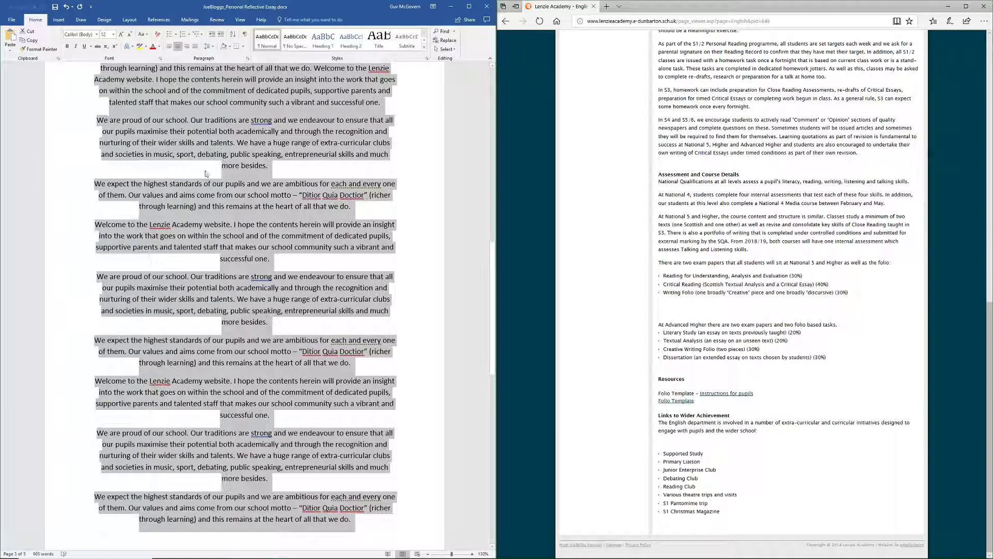
click(313, 178)
drag(494, 285, 494, 136)
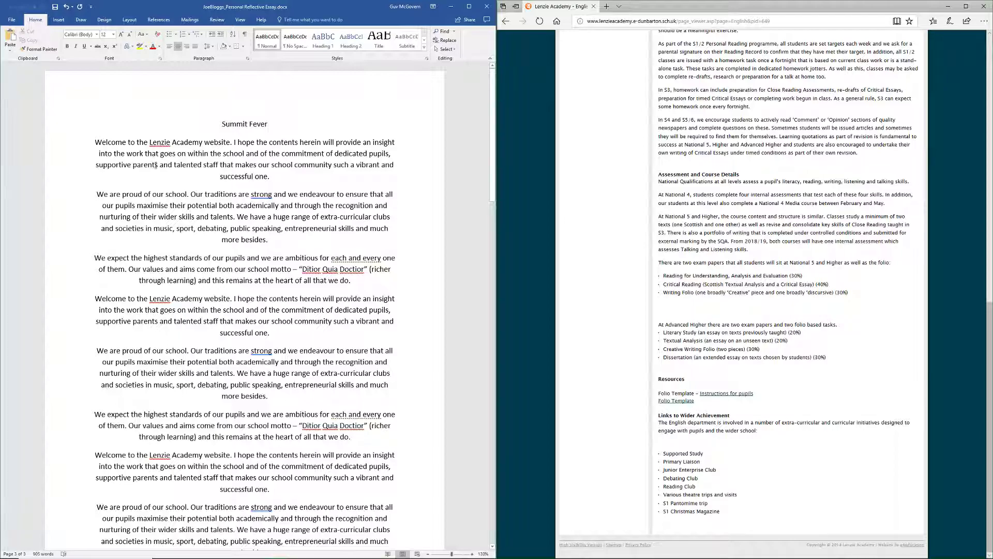
- Reselect the essay, try right and centre alignment, then leave it left-aligned
key(ctrl+a)
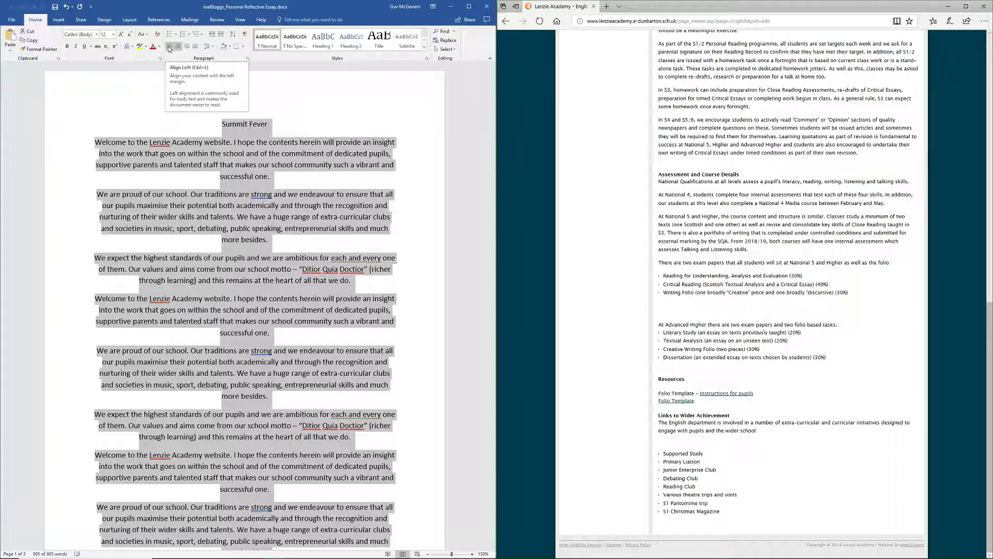
click(188, 46)
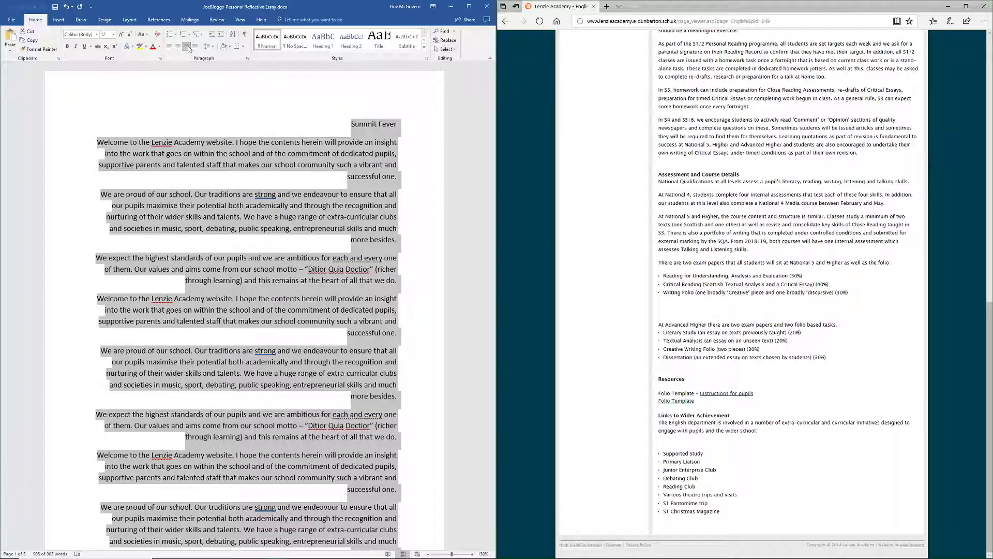
click(178, 46)
click(170, 47)
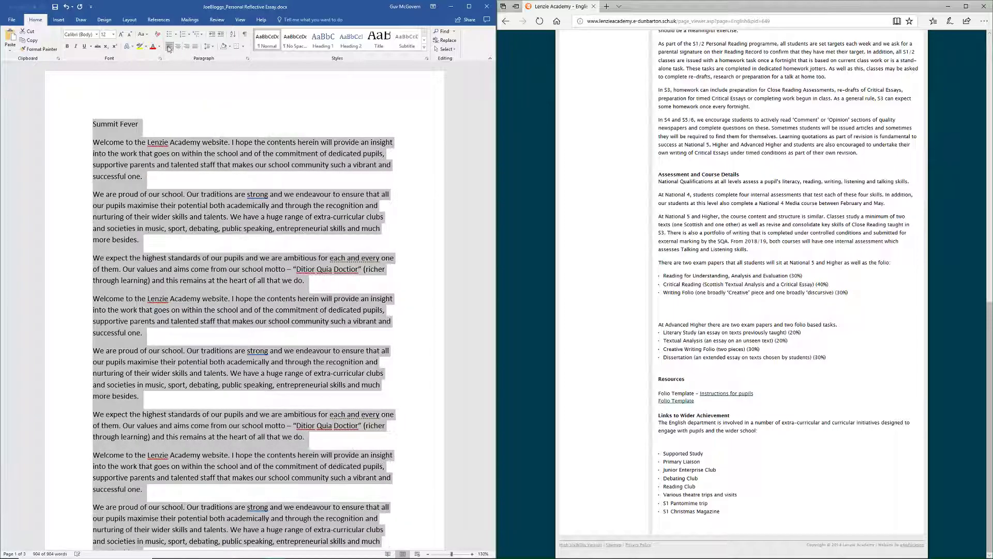
click(178, 120)
mouse_move(161, 555)
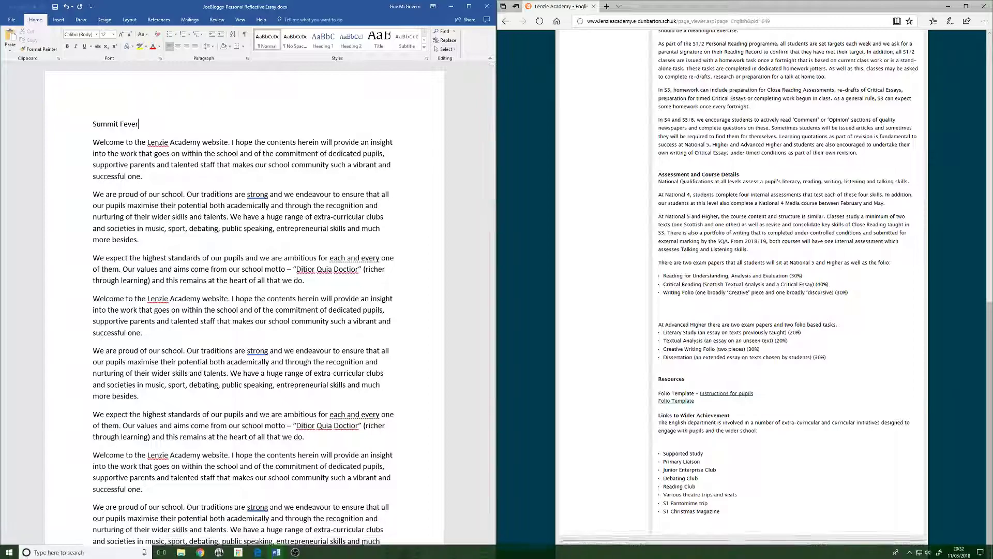
click(278, 552)
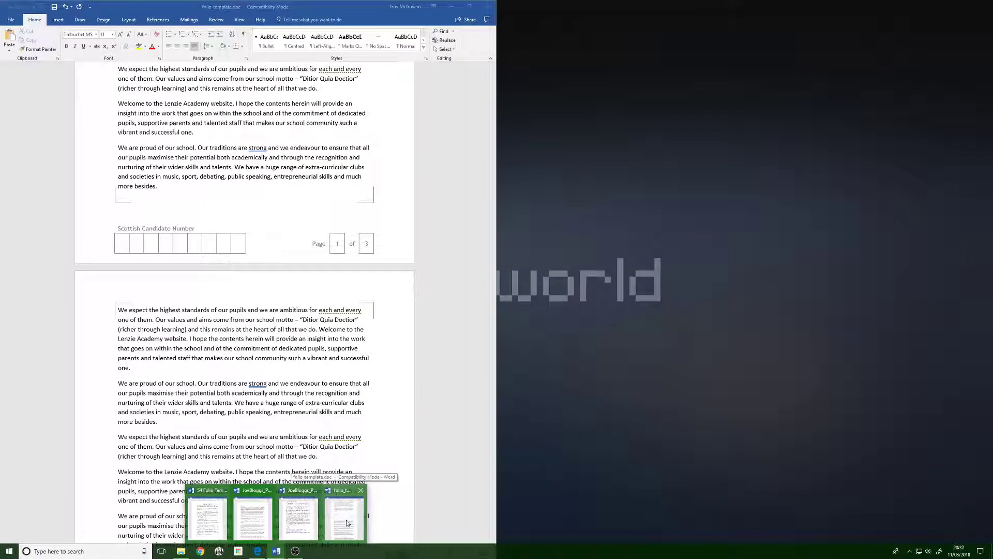
- Review the pasted Summit Fever essay across folio_template's three pages, then minimise Edge
click(346, 522)
scroll(303, 113, up, 7)
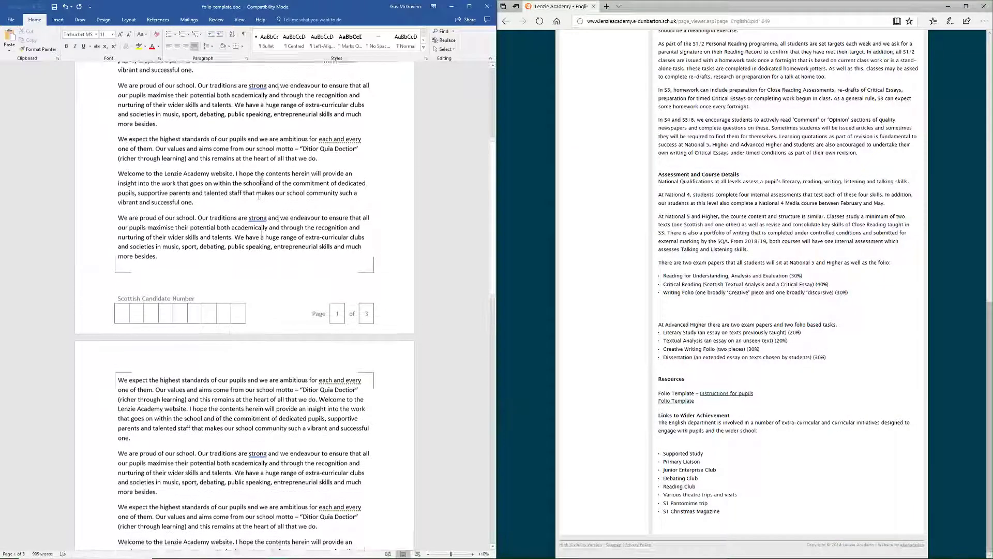
scroll(262, 213, up, 2)
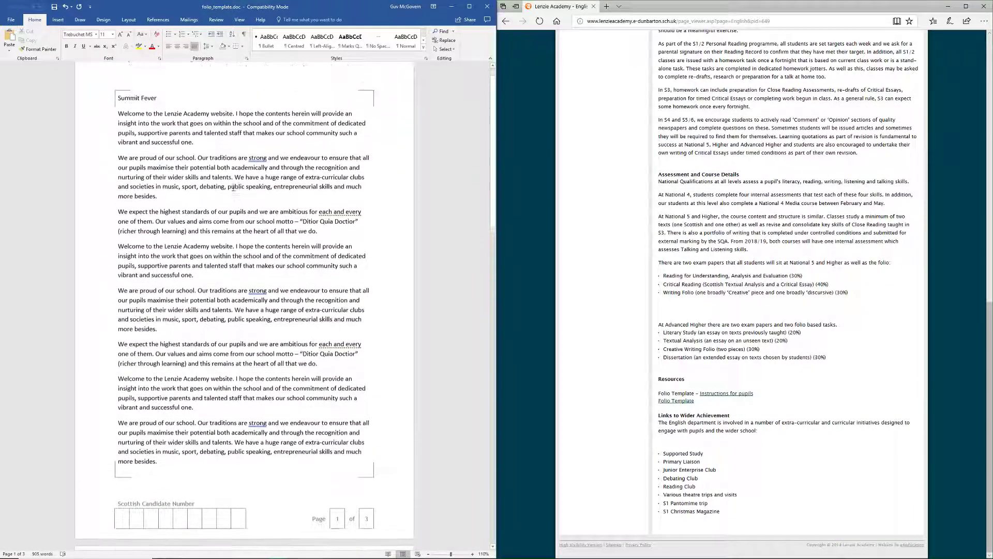
scroll(238, 163, down, 10)
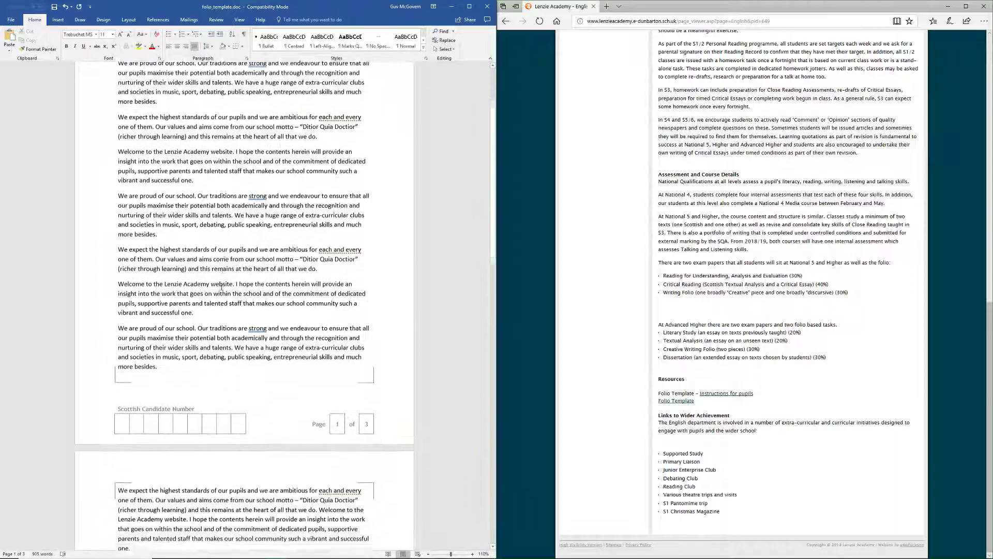
scroll(206, 443, down, 10)
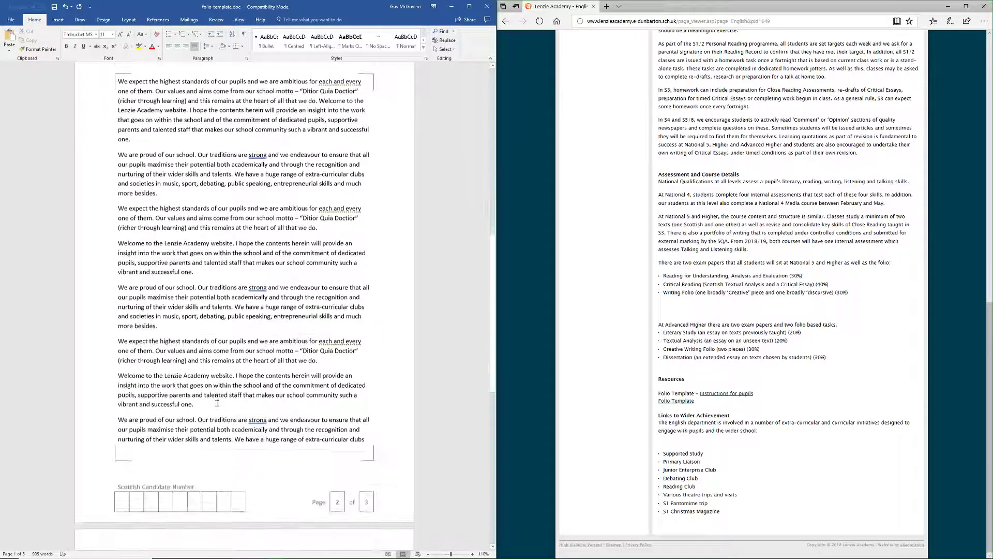
scroll(271, 296, up, 15)
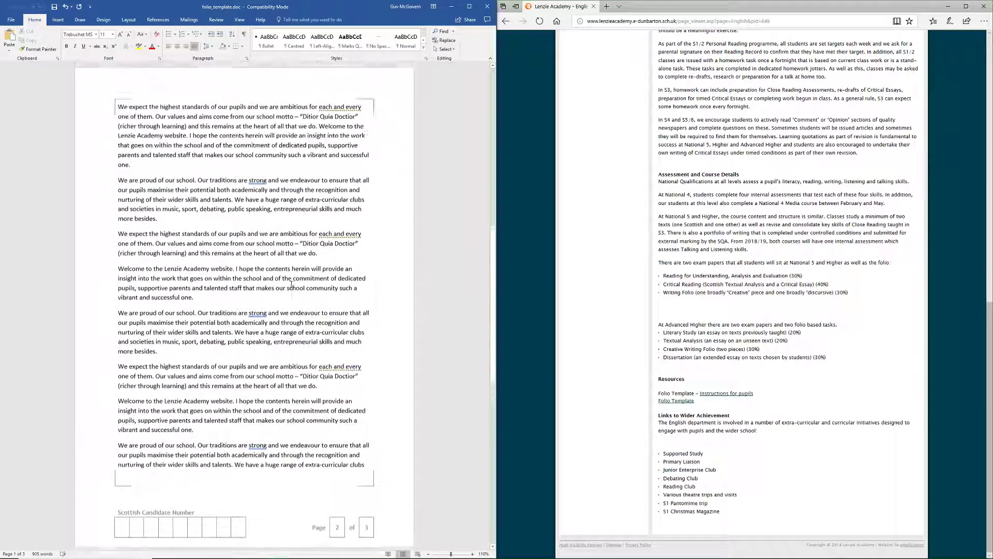
scroll(317, 300, up, 3)
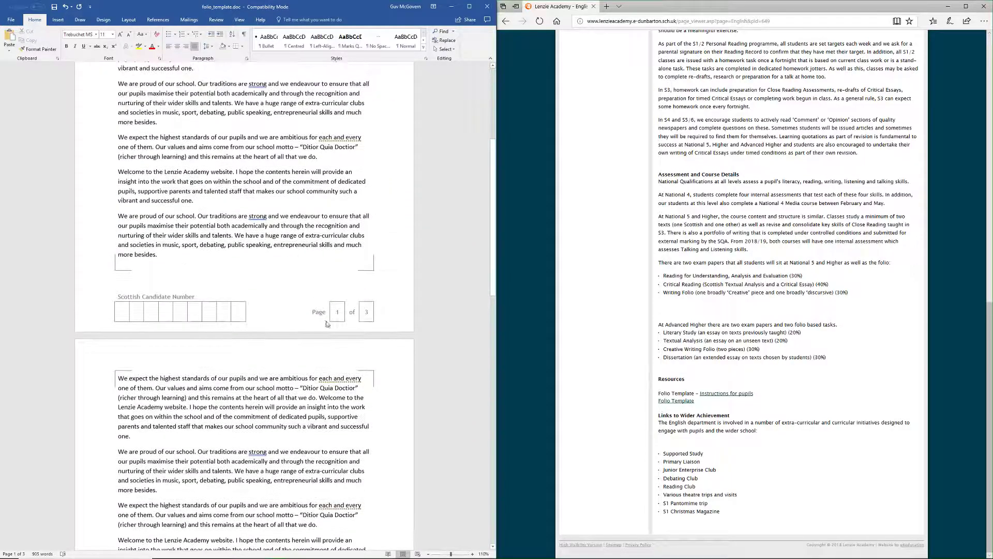
scroll(361, 317, down, 12)
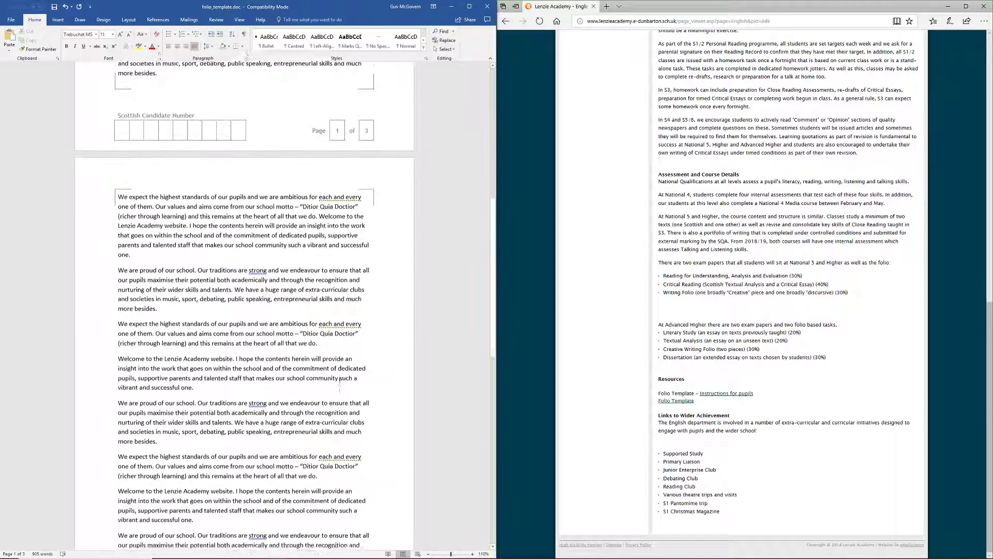
scroll(337, 398, down, 8)
scroll(273, 285, up, 4)
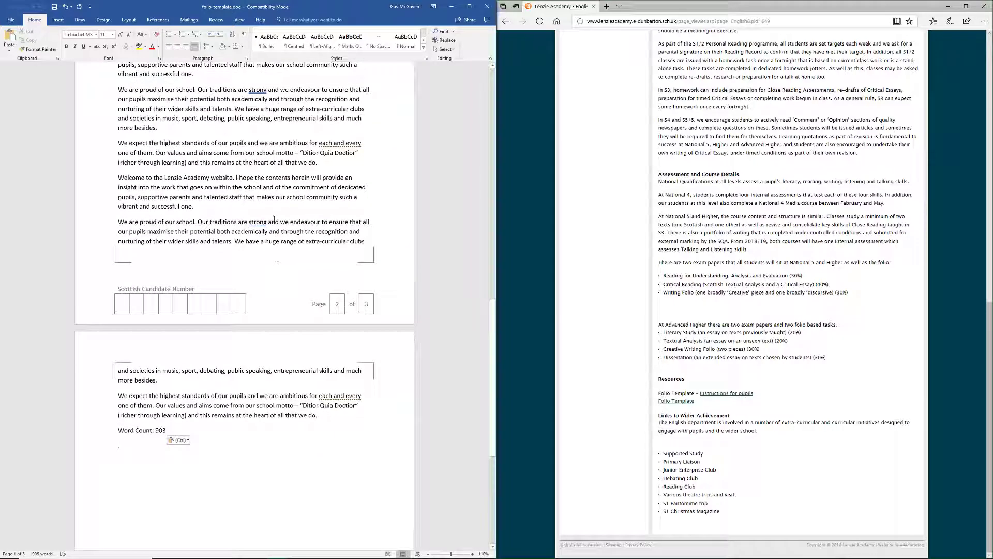
scroll(356, 413, down, 3)
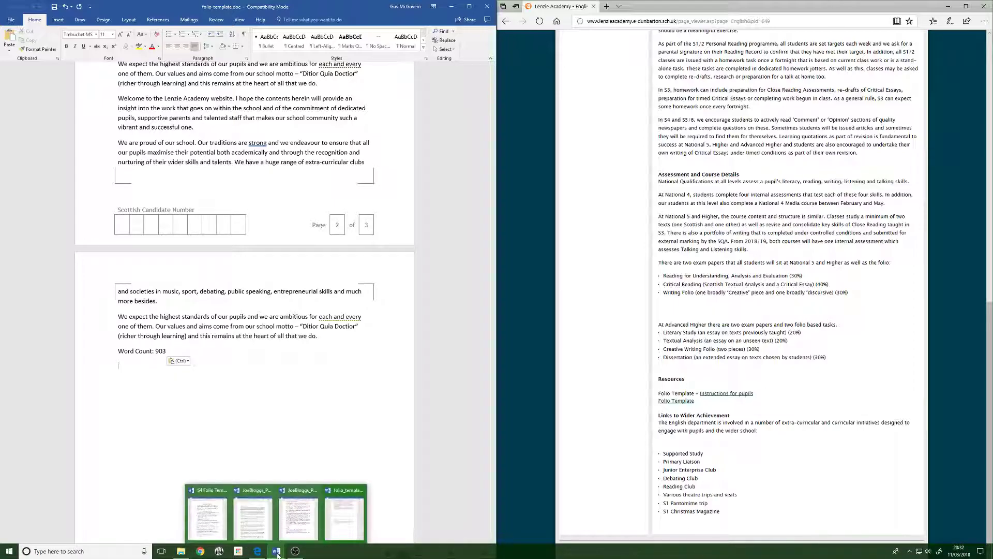
click(949, 7)
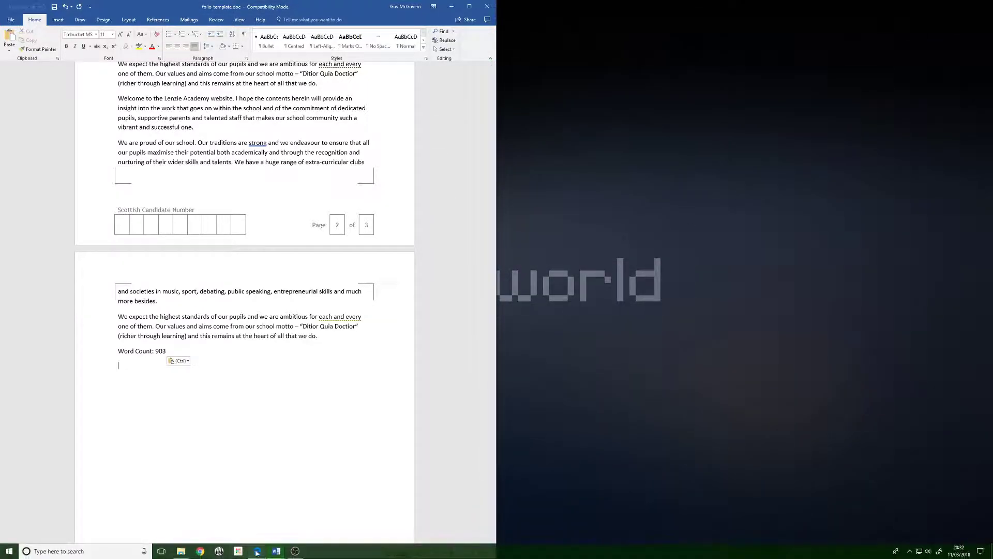
- Move the persuasive essay window aside and add a blank line below 'Word Count: 903'
click(276, 551)
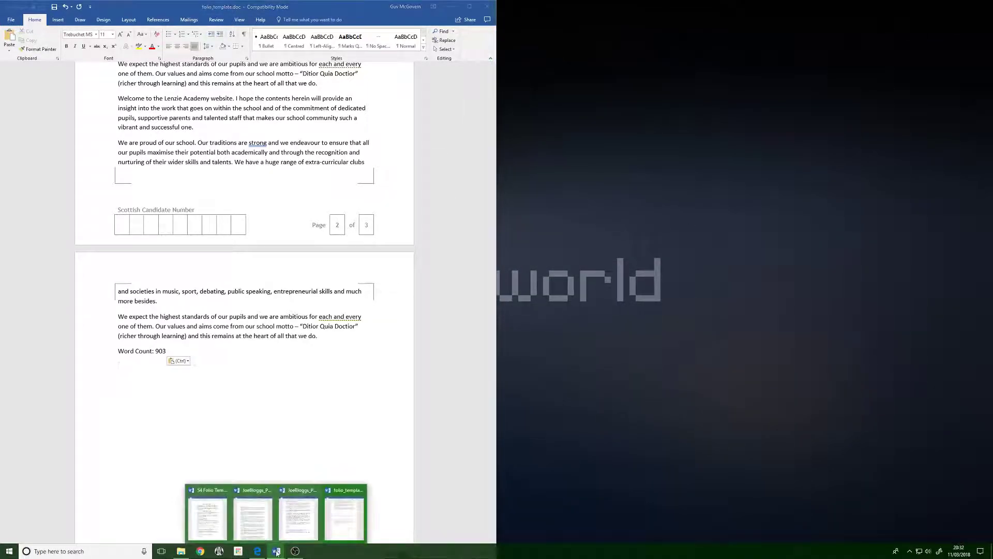
click(303, 515)
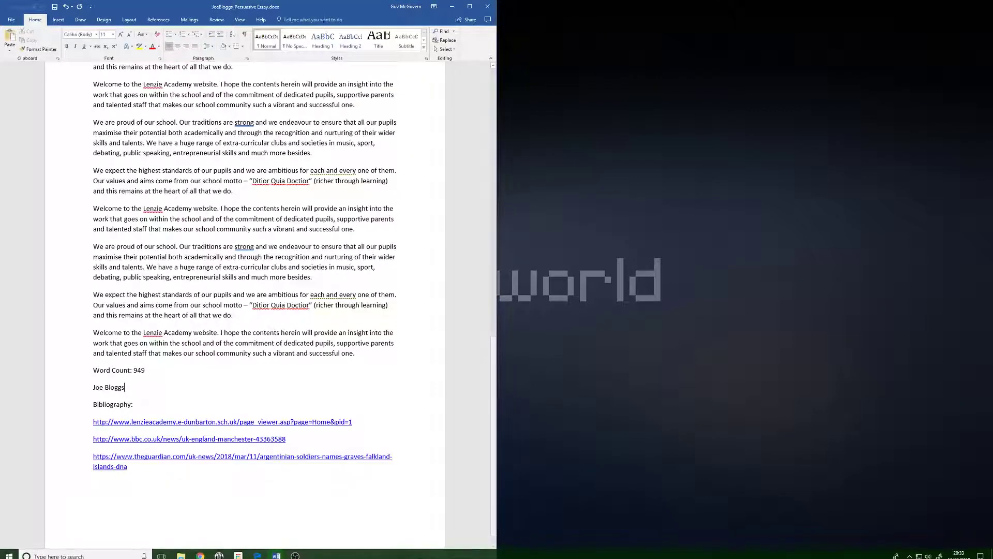
drag(329, 10, 992, 41)
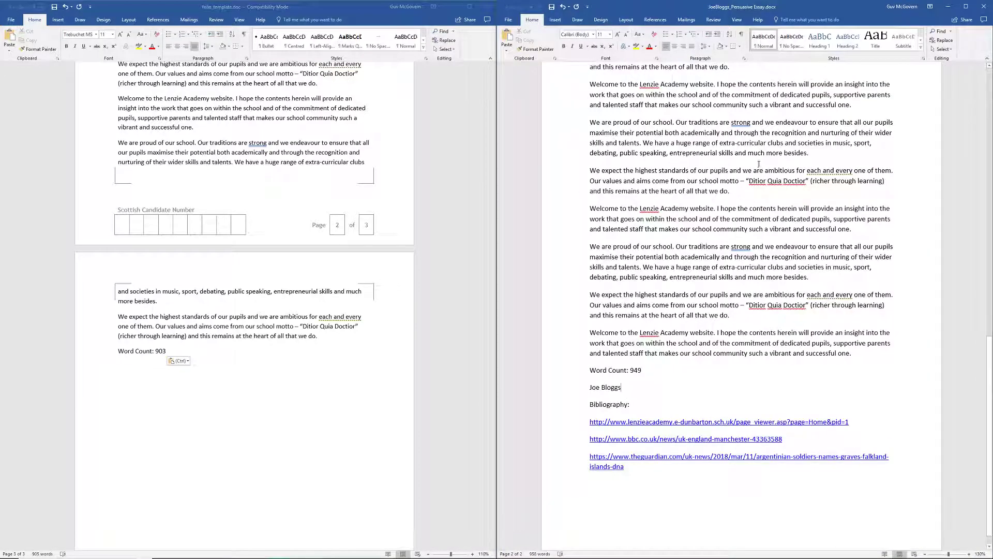
scroll(690, 394, up, 6)
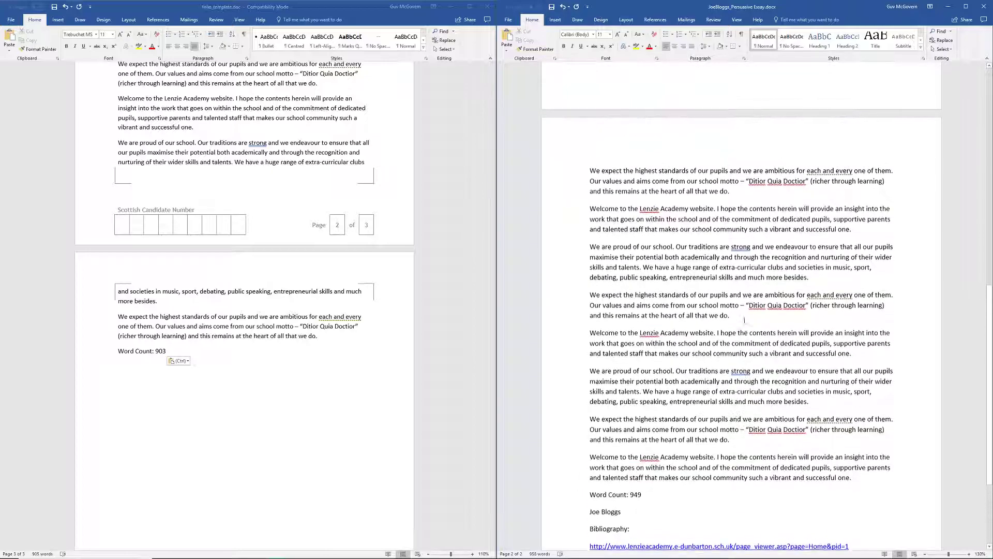
scroll(754, 371, up, 2)
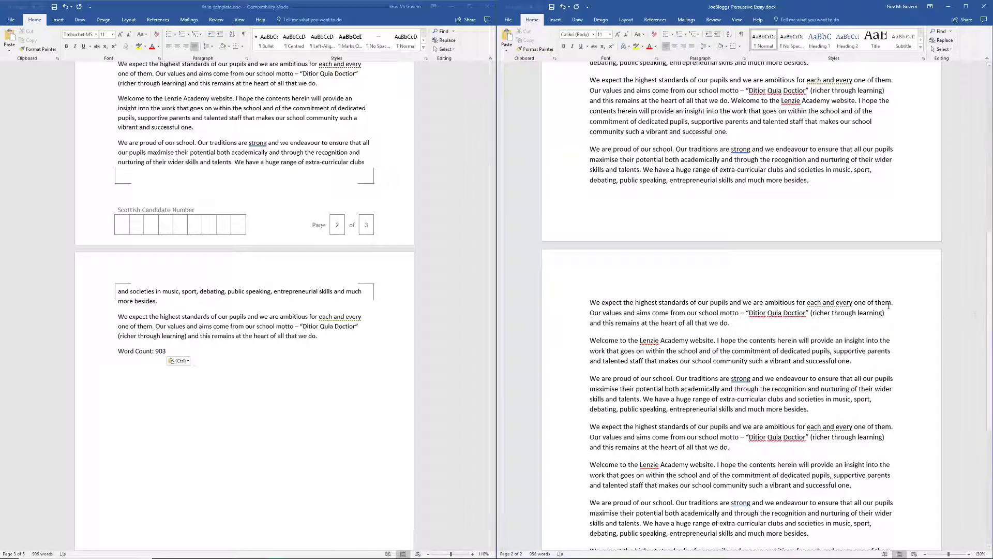
click(167, 354)
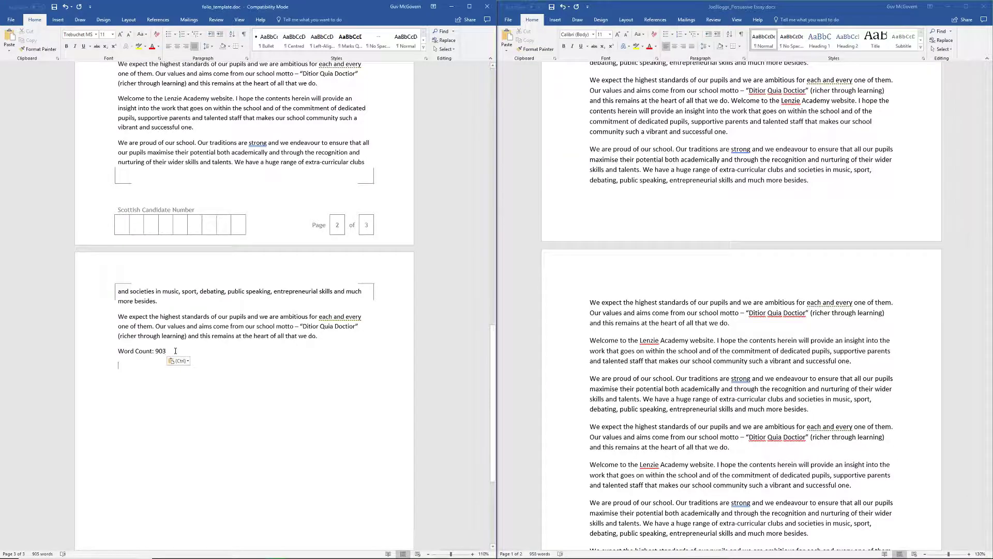
key(Return)
key(Return)
key(Return)
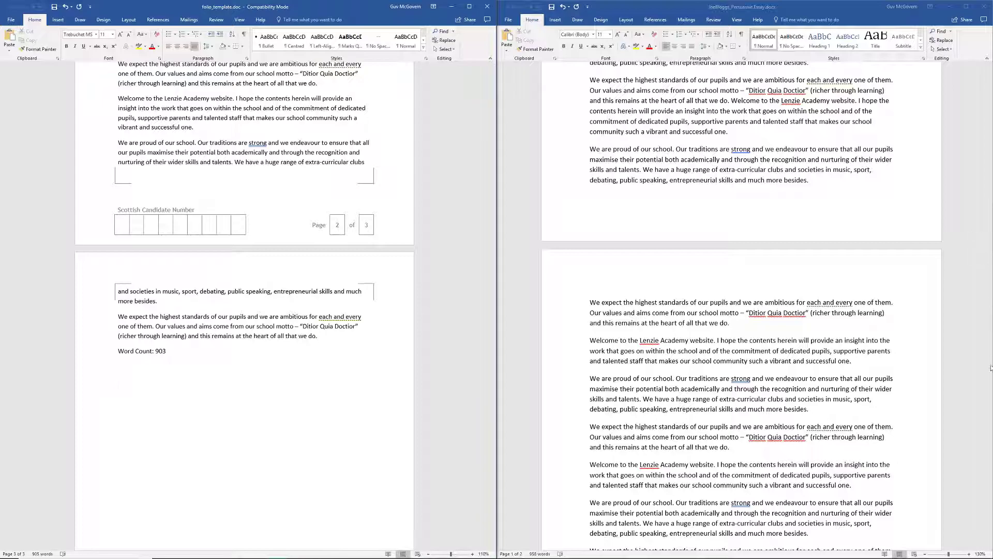
- Replace the 'Persuasive Essay.' title with 'See No Evil, Hear No Evil.'
click(980, 288)
drag(990, 303, 966, 74)
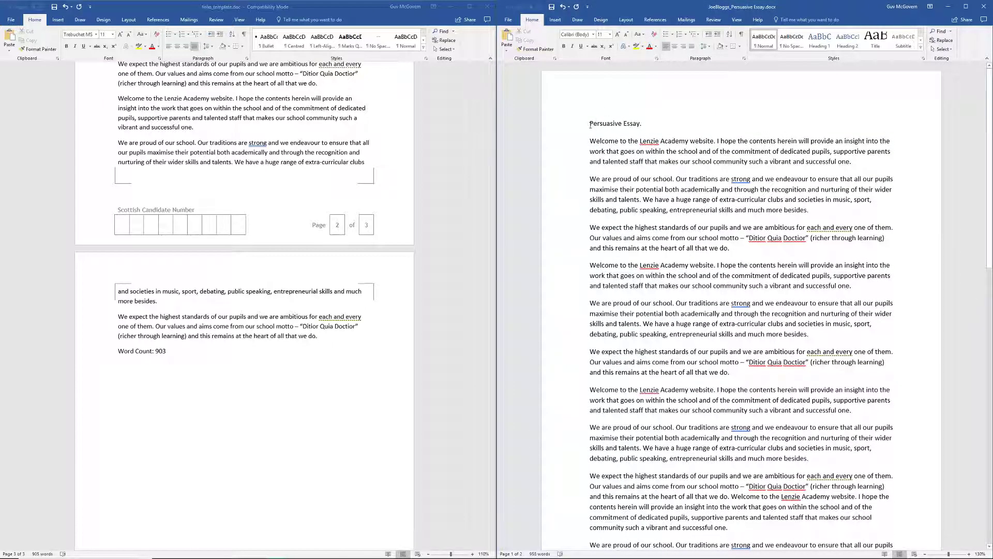
drag(590, 124, 656, 125)
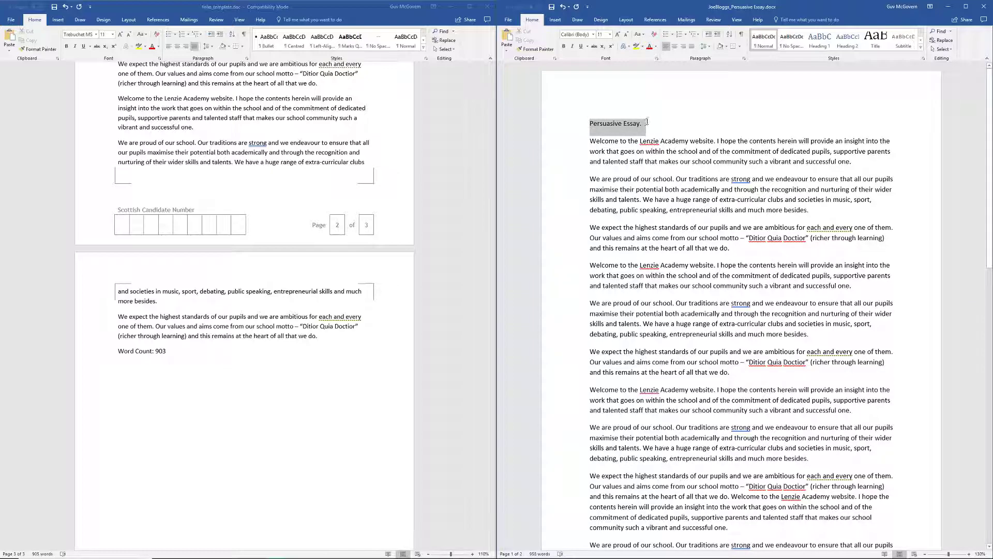
drag(647, 120, 649, 122)
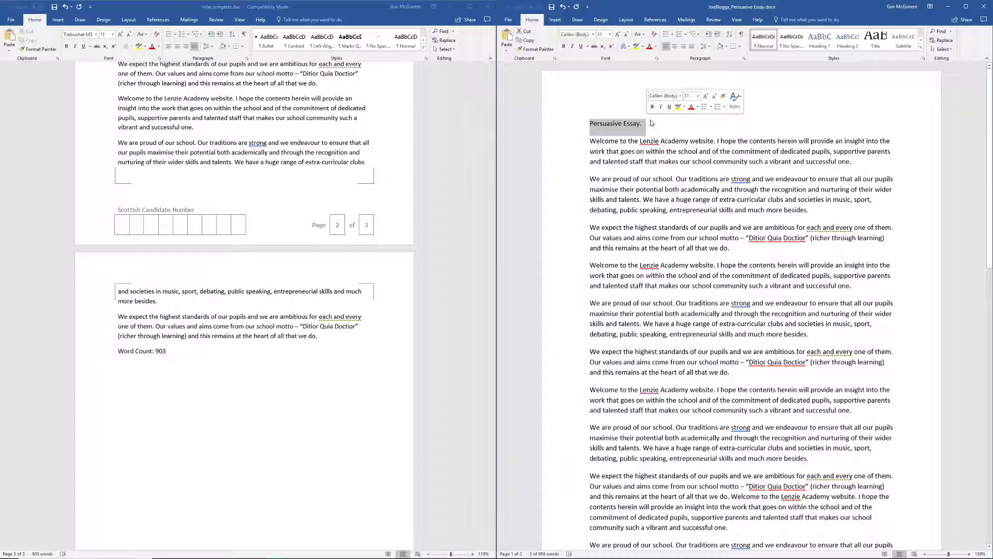
text(See N)
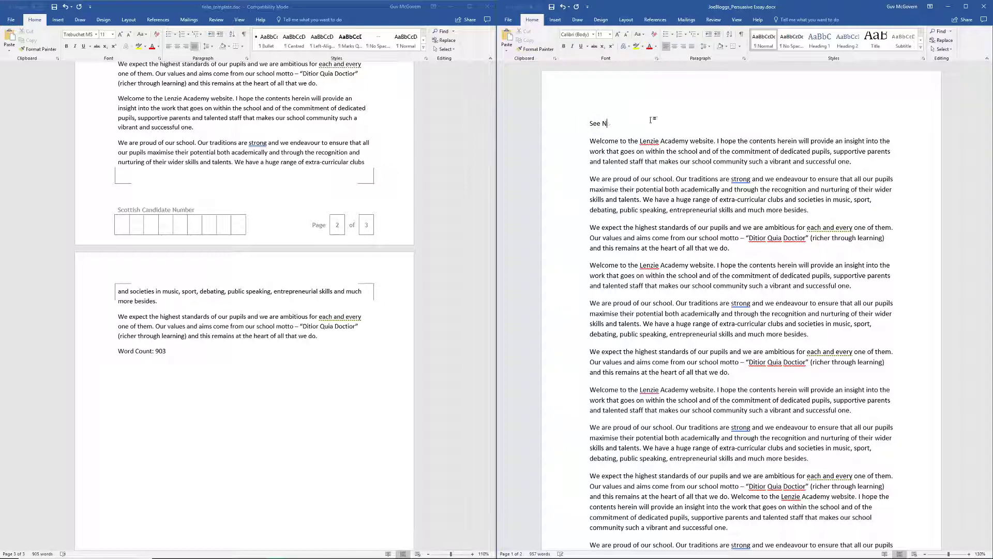
text(o EVil, Hear No Evil.)
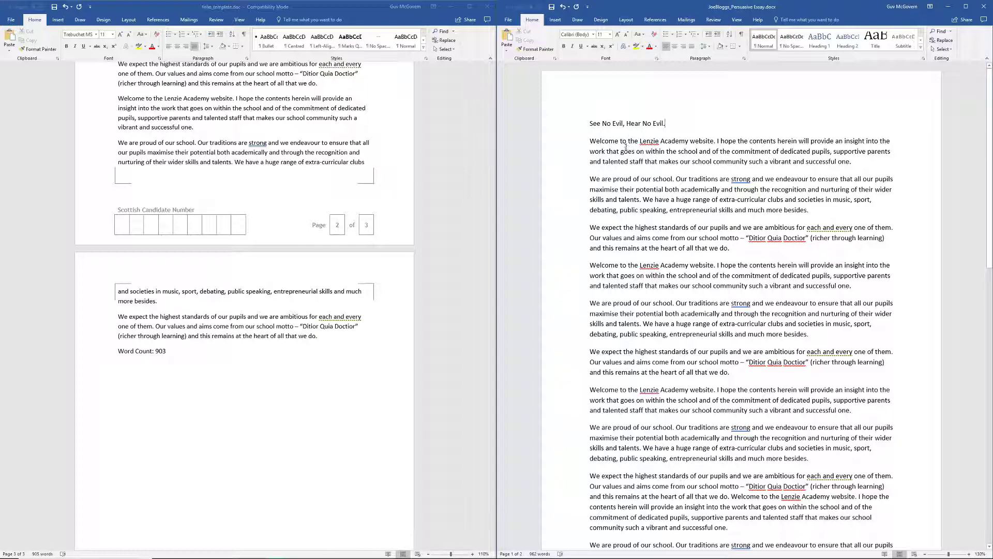
- Set the entire persuasive essay to font size 12
scroll(807, 166, down, 1)
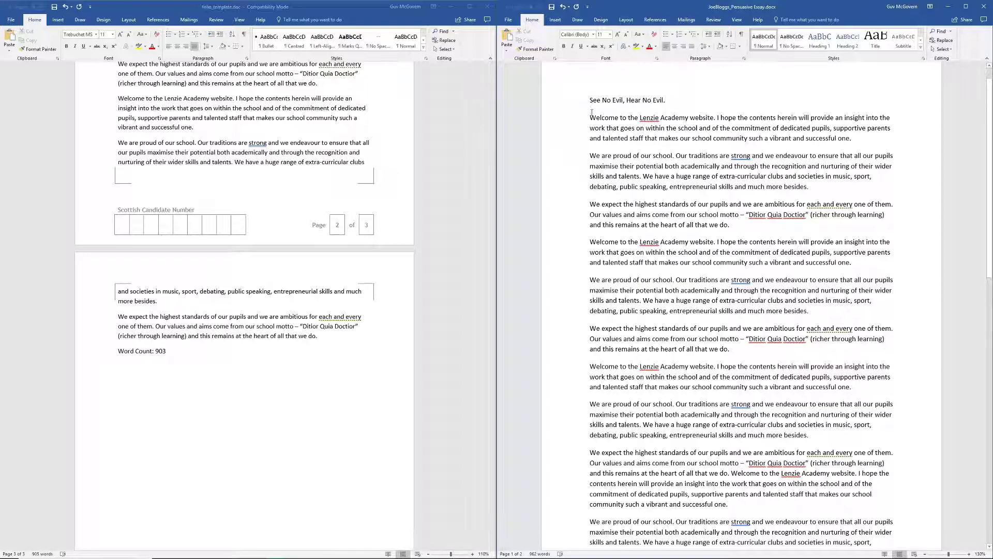
key(ctrl+a)
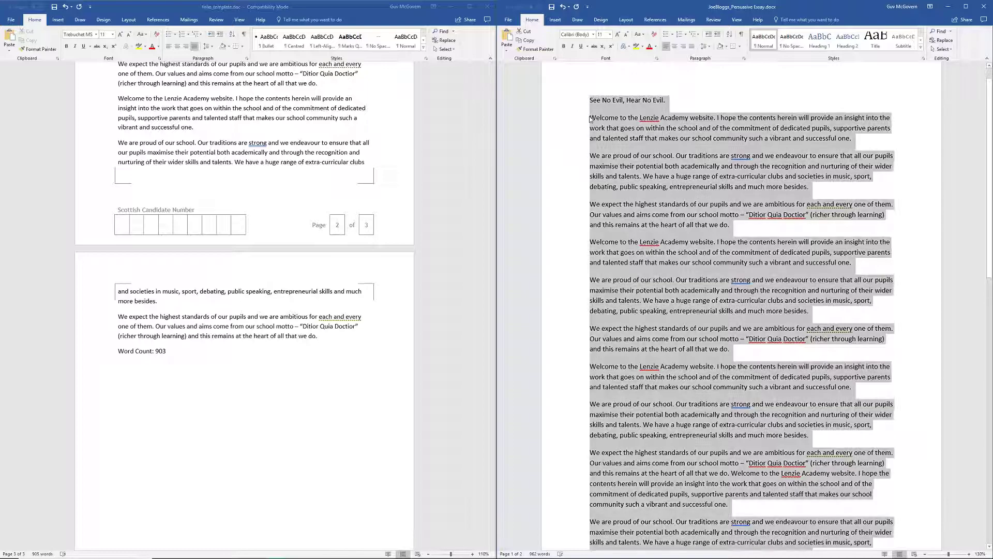
click(610, 34)
click(603, 79)
click(660, 150)
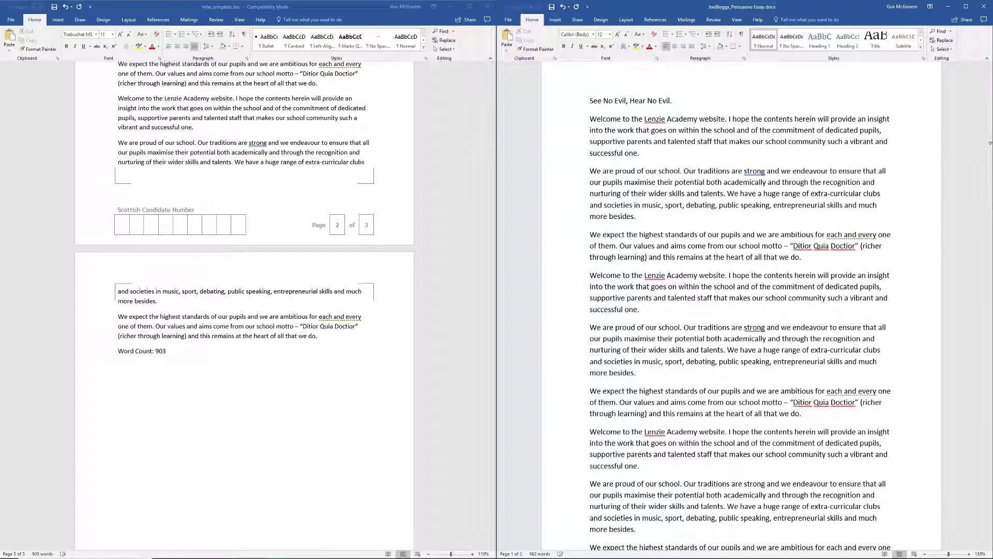
drag(990, 157, 970, 473)
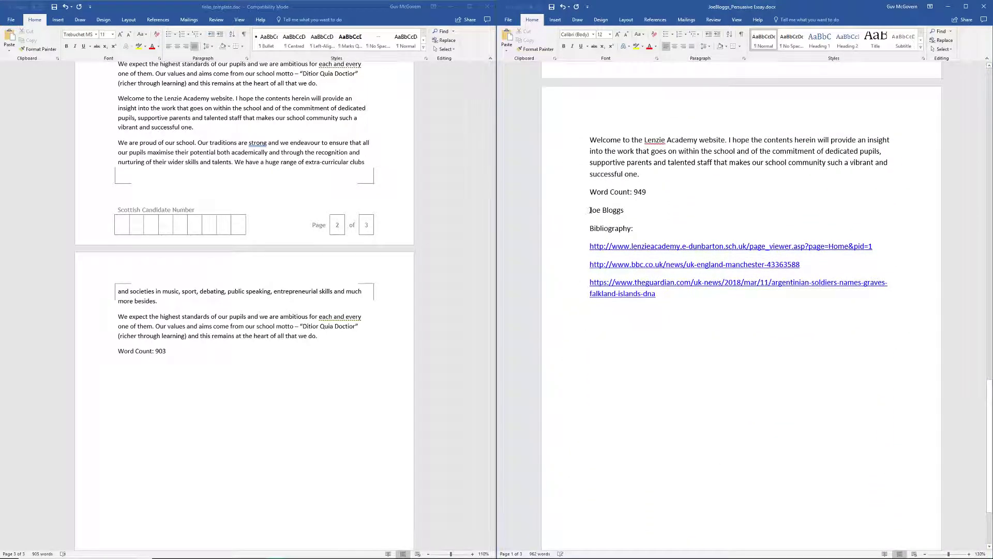
- Delete the author's name line above the bibliography and copy the whole persuasive essay
drag(590, 210, 630, 214)
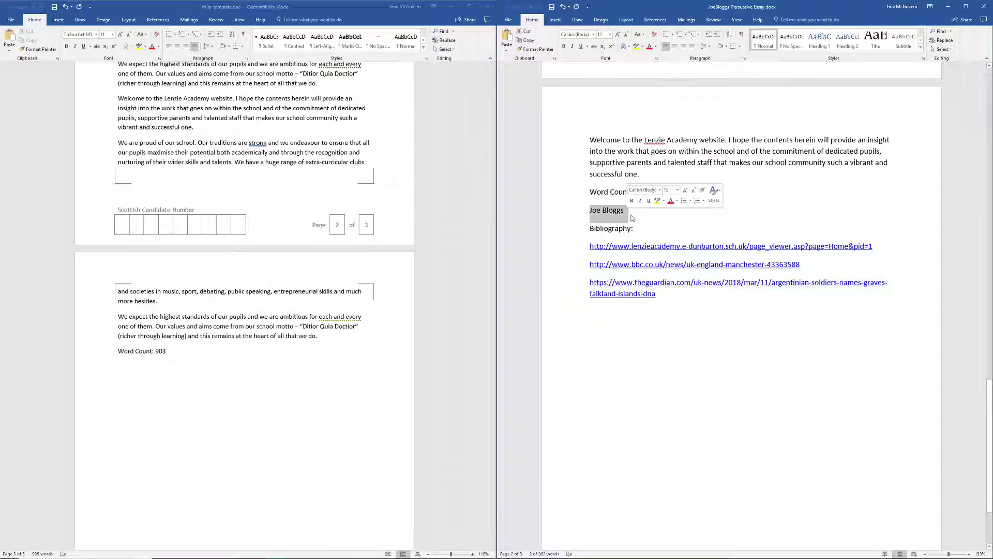
key(Delete)
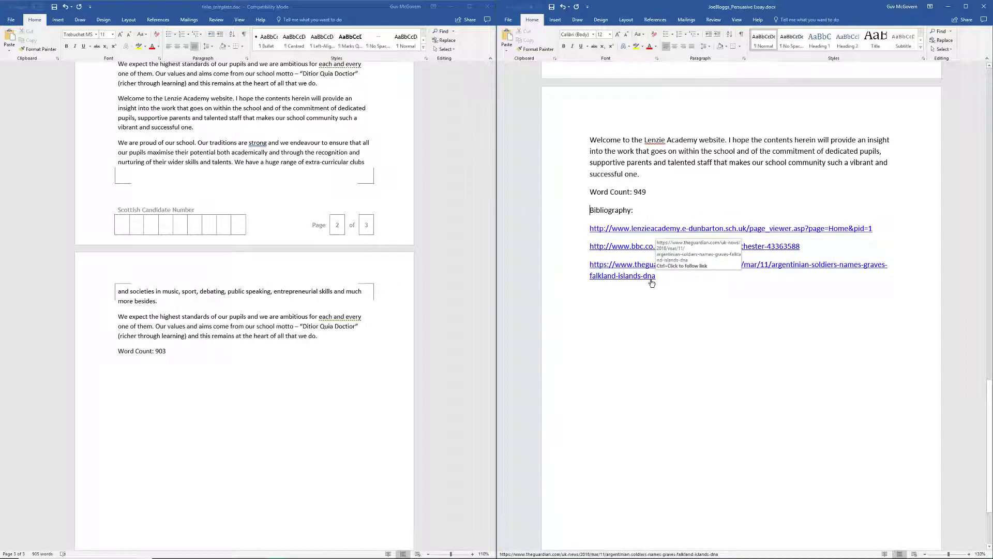
key(ctrl+a)
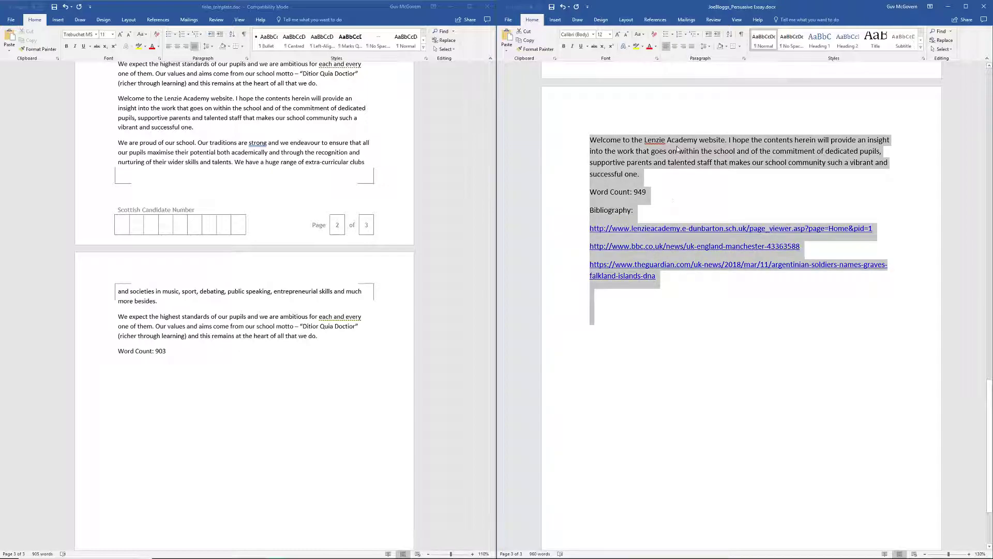
right_click(678, 149)
click(690, 157)
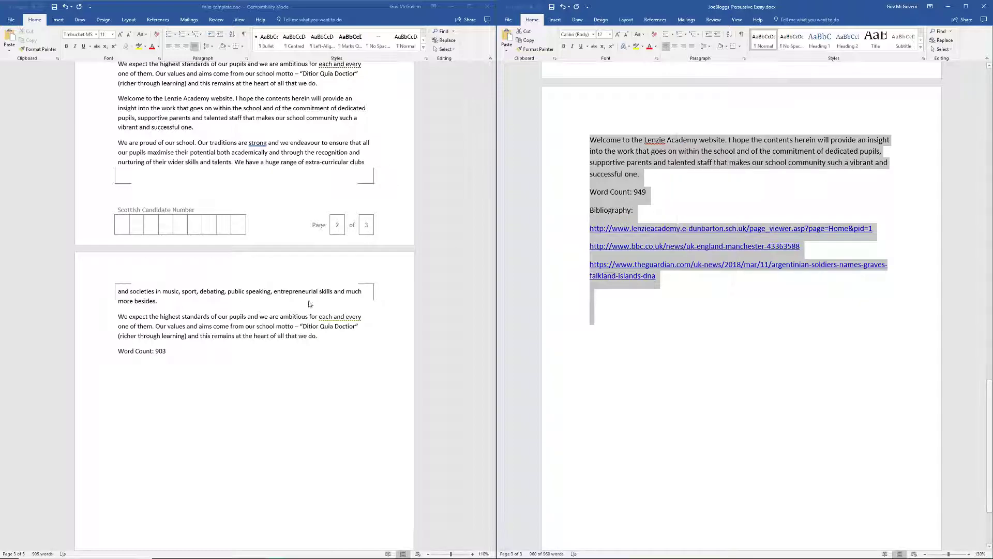
- Paste the persuasive essay below 'Word Count: 903' with Keep Source Formatting
click(156, 393)
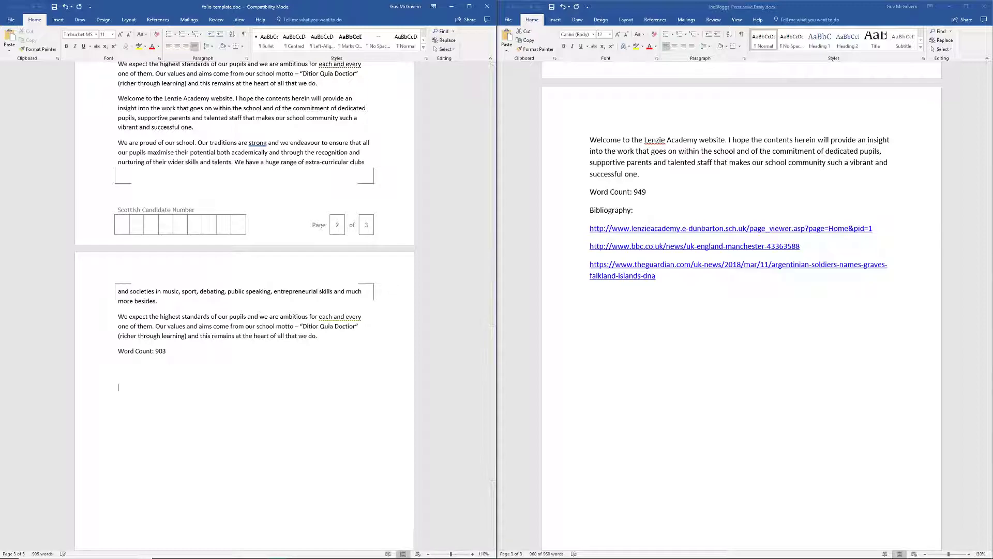
right_click(120, 395)
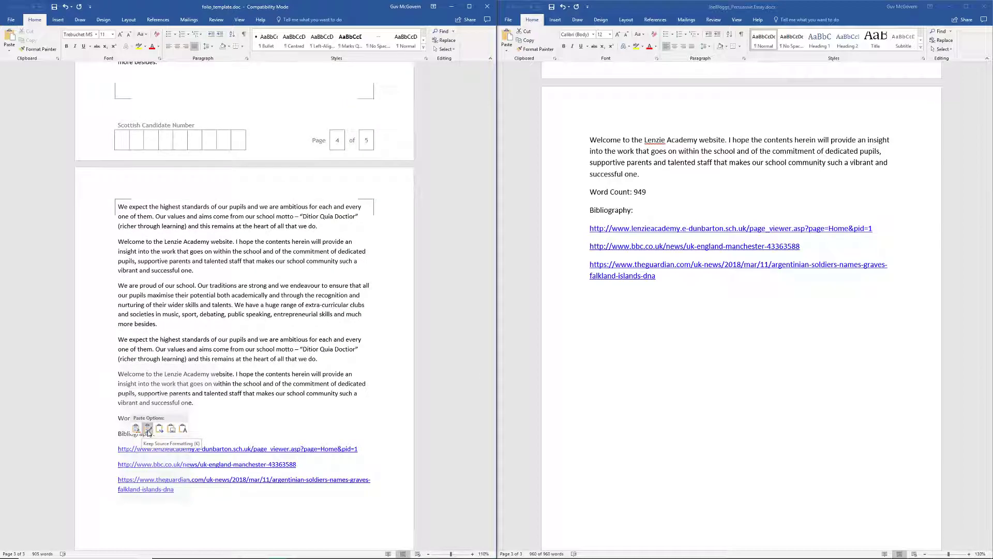
click(148, 430)
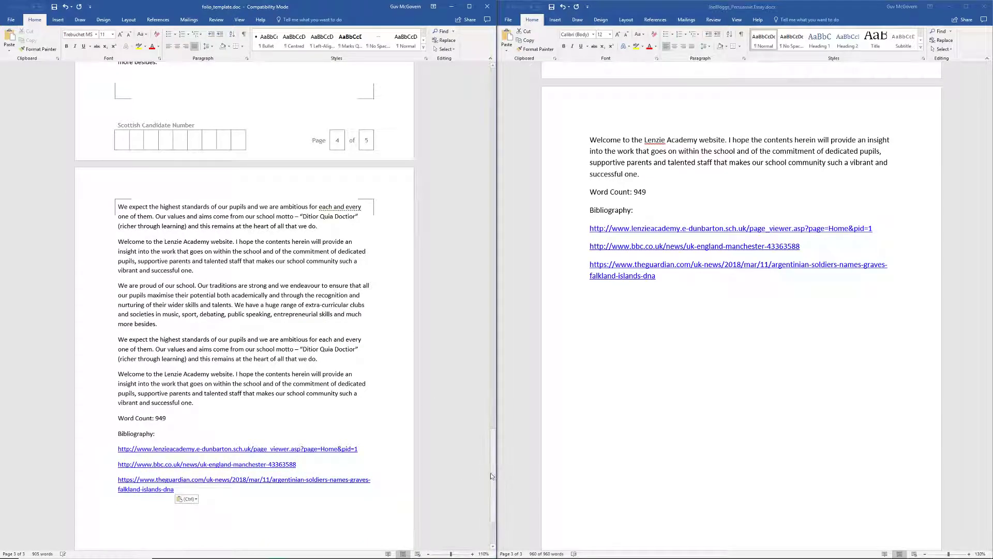
drag(493, 476, 493, 79)
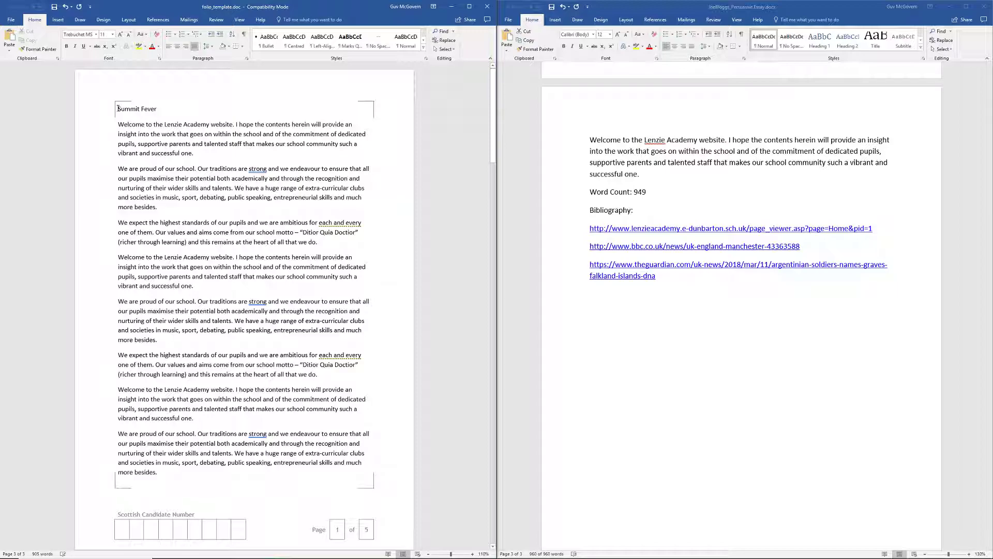
- Make the Summit Fever title centred and bold
drag(118, 108, 157, 110)
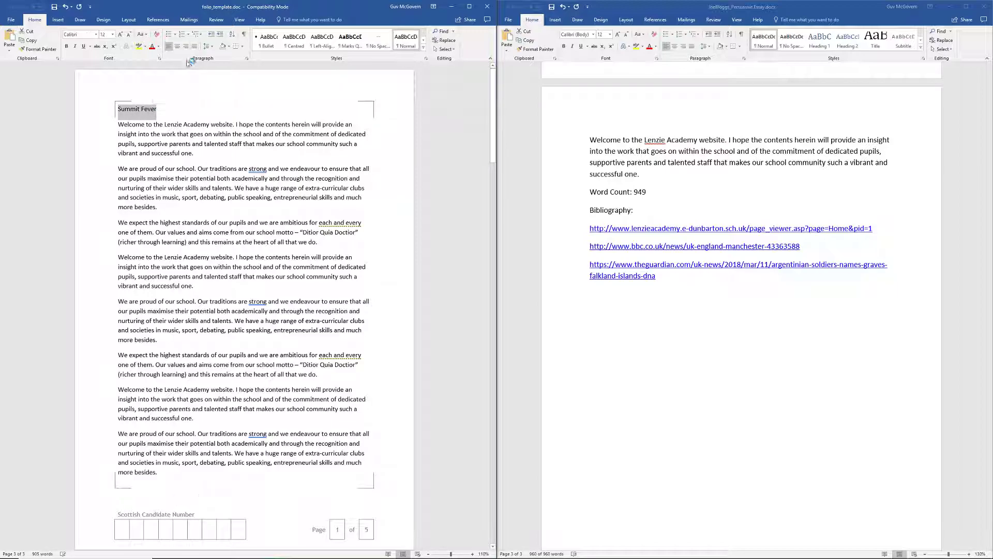
click(177, 46)
click(264, 109)
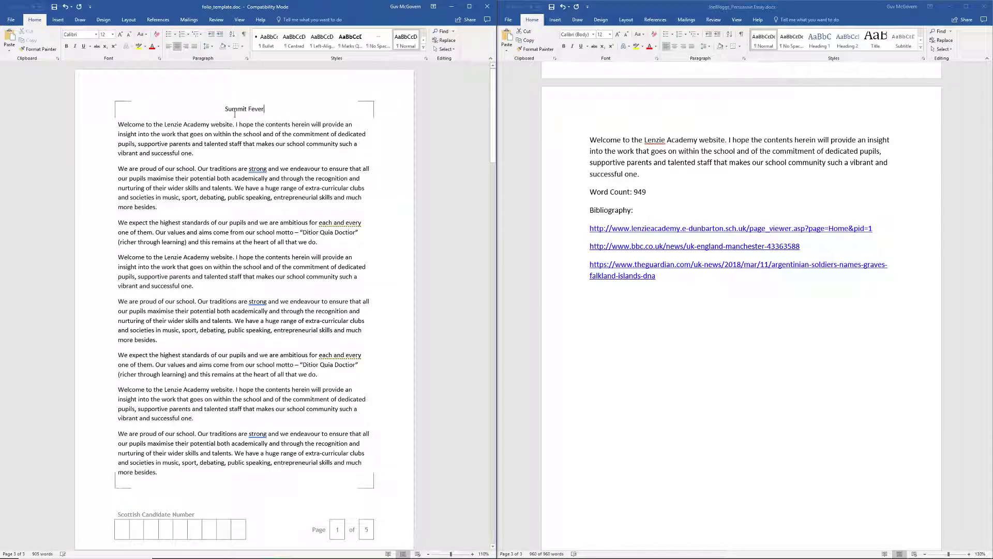
drag(225, 110, 266, 109)
key(ctrl+b)
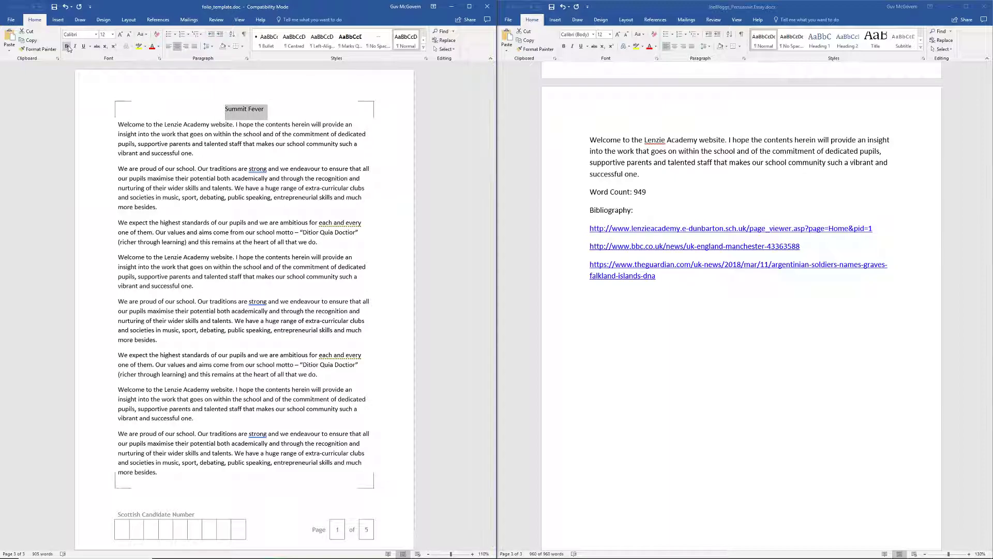
click(261, 110)
drag(493, 127, 467, 320)
- Make the 'See No Evil, Hear No Evil.' title bold and centred
click(117, 246)
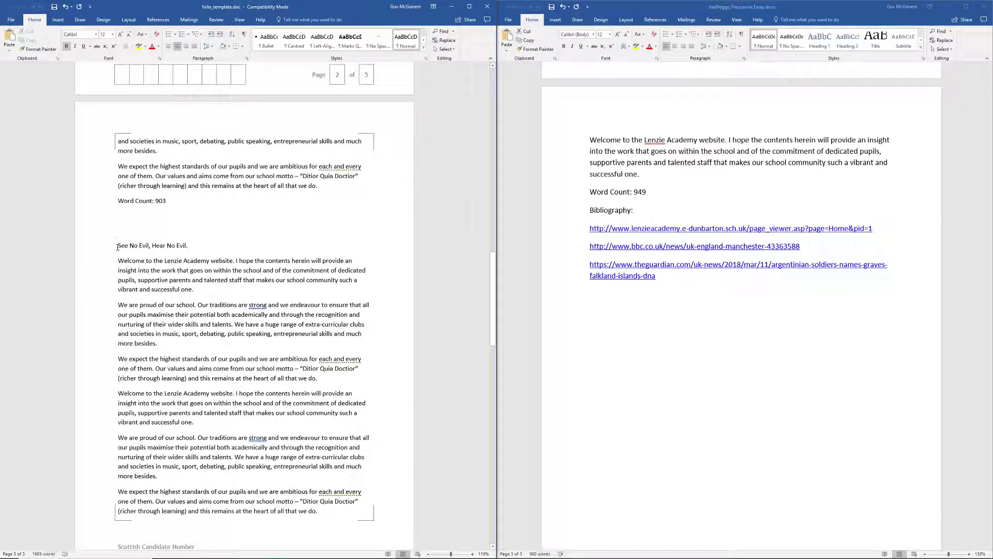
shift+click(187, 245)
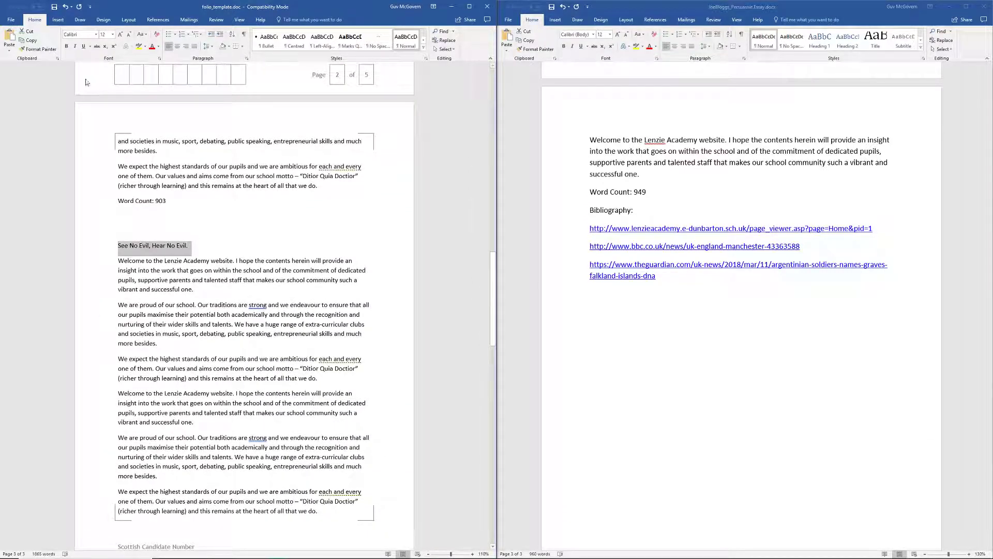
click(66, 46)
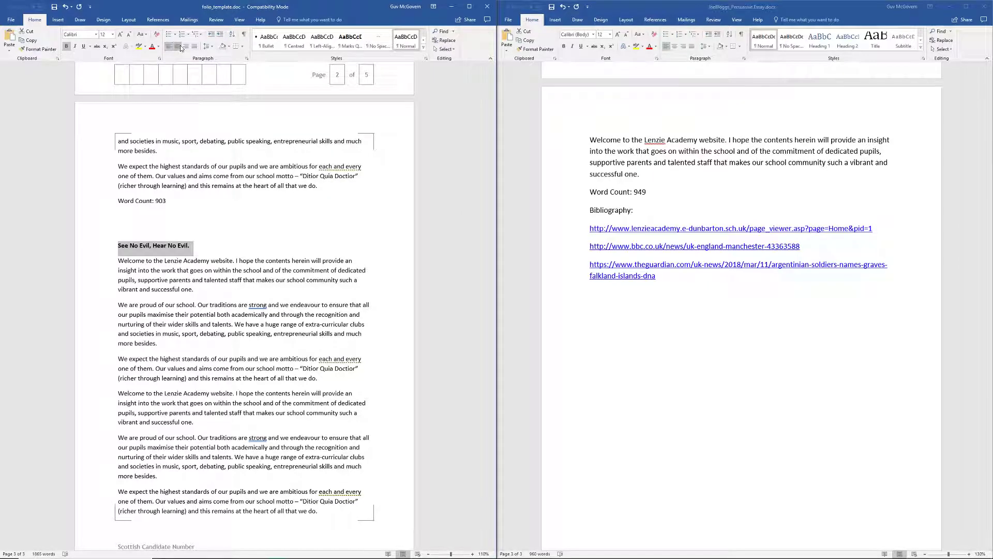
click(177, 46)
click(314, 231)
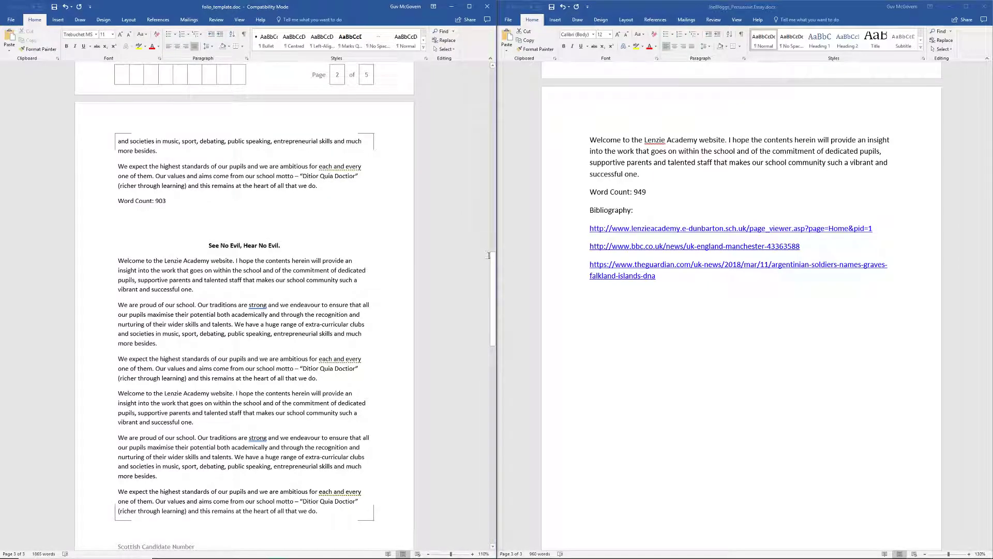
drag(492, 269, 492, 70)
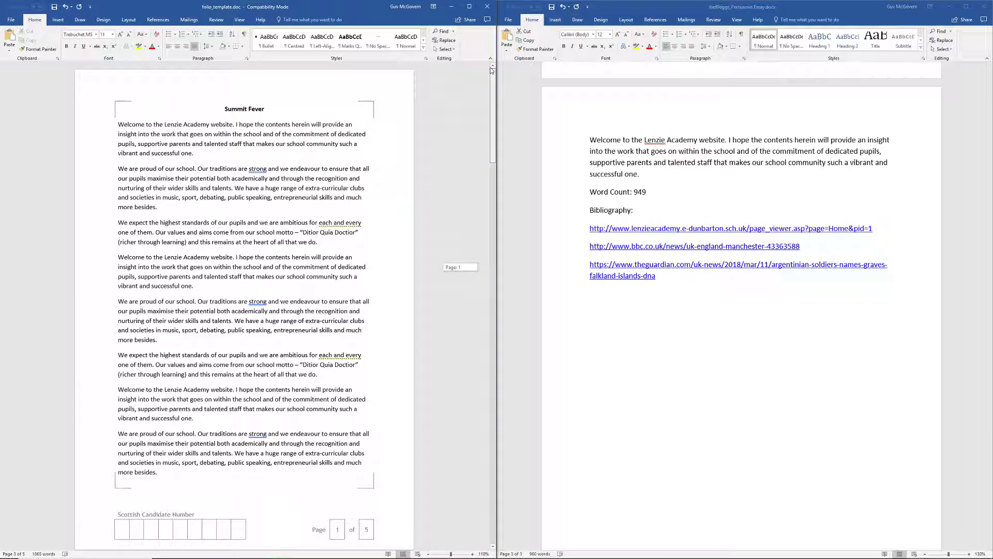
drag(492, 70, 492, 70)
drag(494, 104, 493, 128)
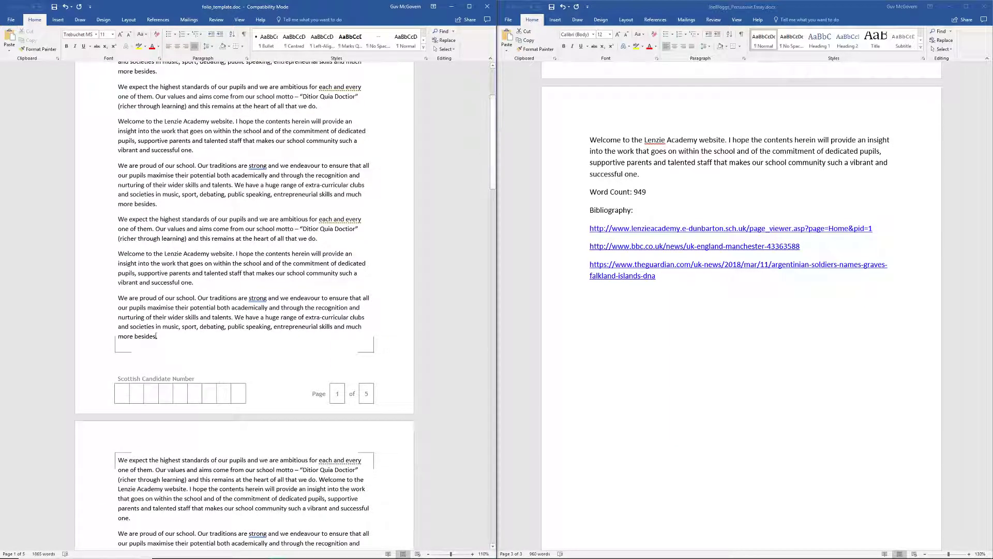
- Enter the candidate number in page 1's footer, one digit per box, then return to the body
click(120, 396)
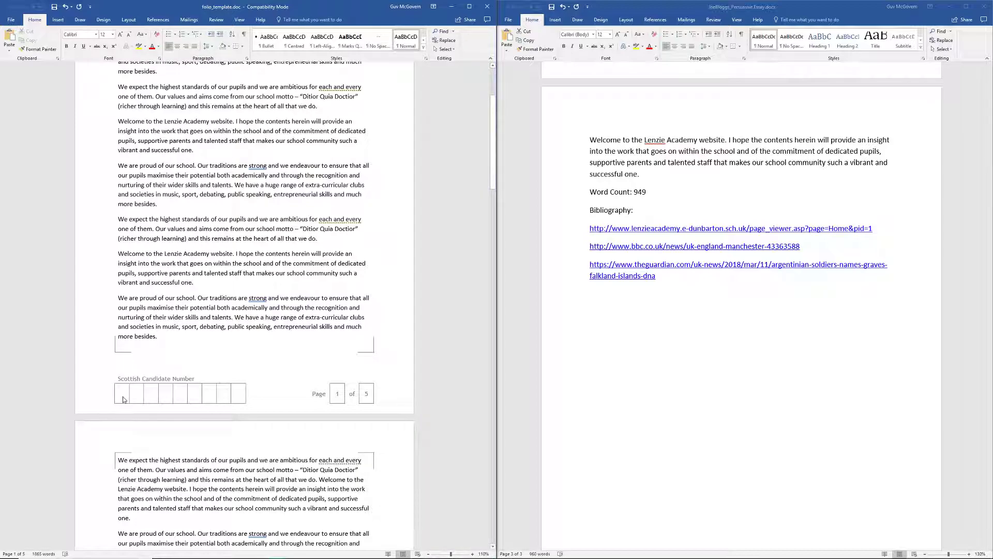
double_click(123, 400)
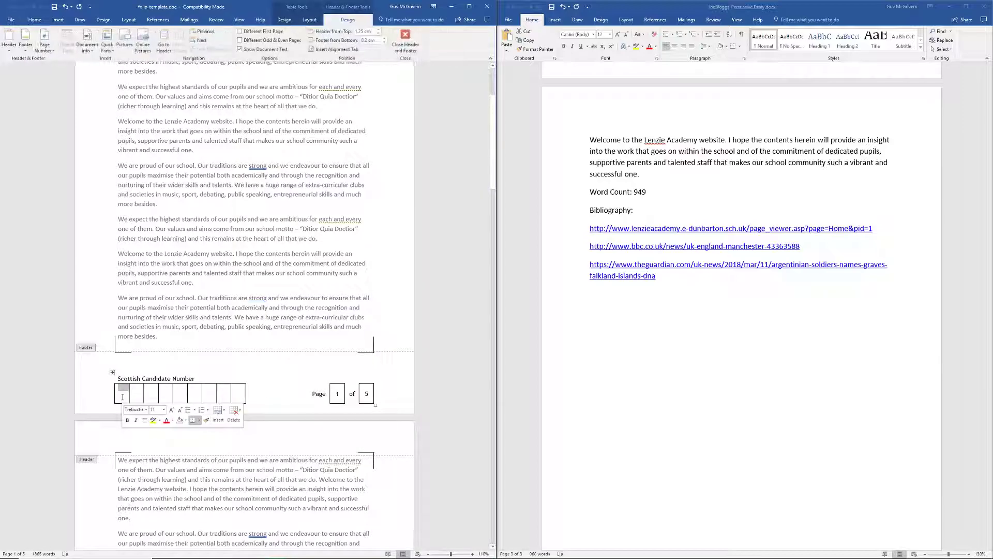
double_click(160, 321)
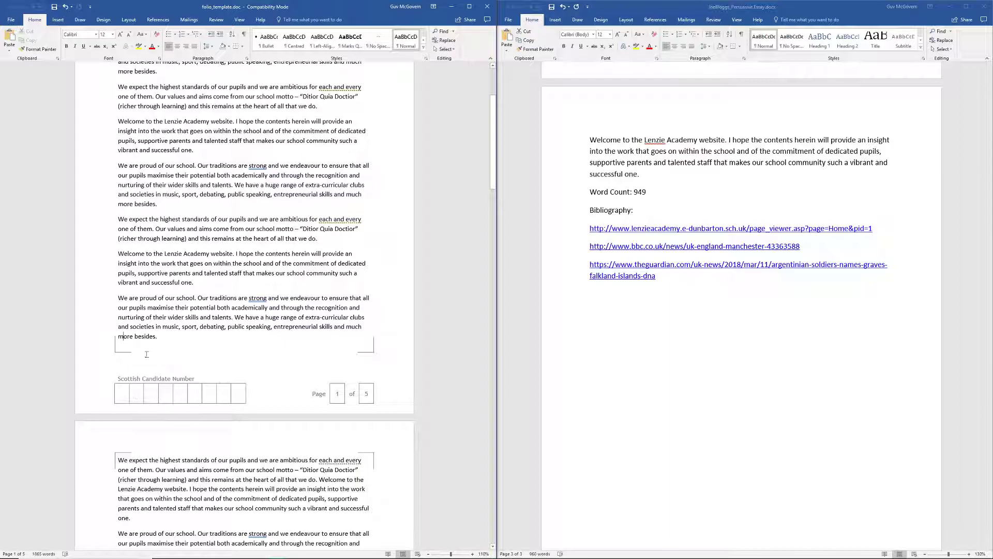
double_click(122, 383)
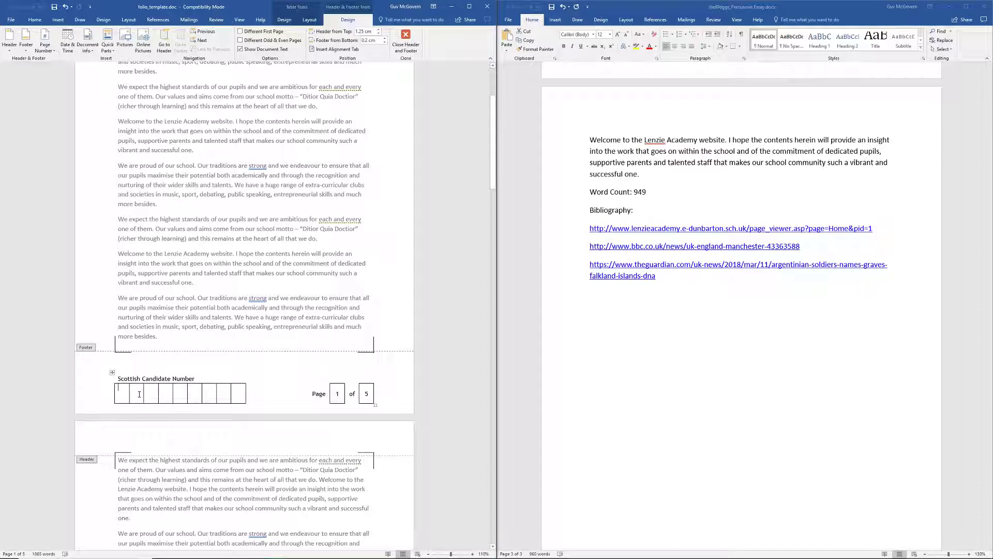
click(225, 390)
text(9)
click(237, 391)
text(9)
double_click(198, 258)
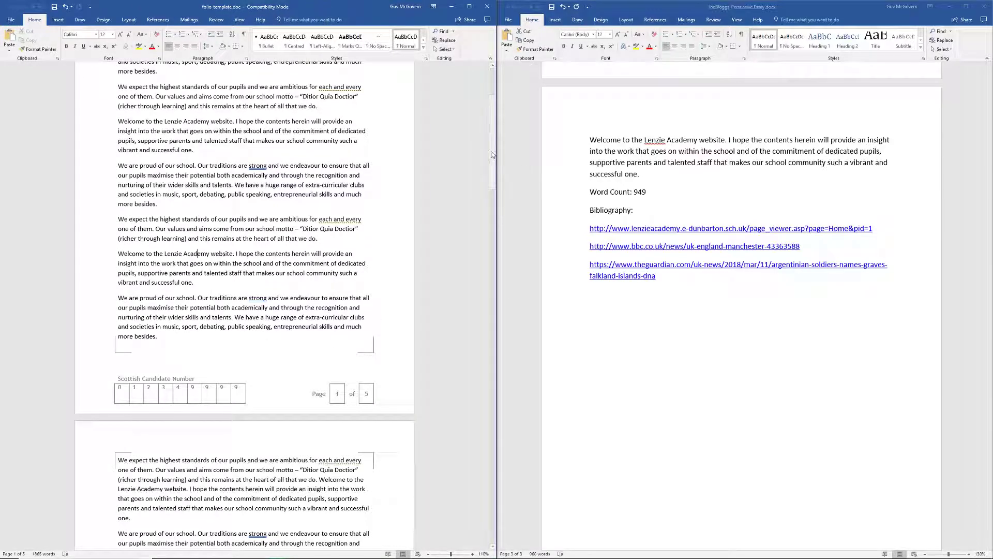
drag(493, 167, 477, 202)
- Close the persuasive essay, maximise folio_template and zoom in seven steps
click(978, 9)
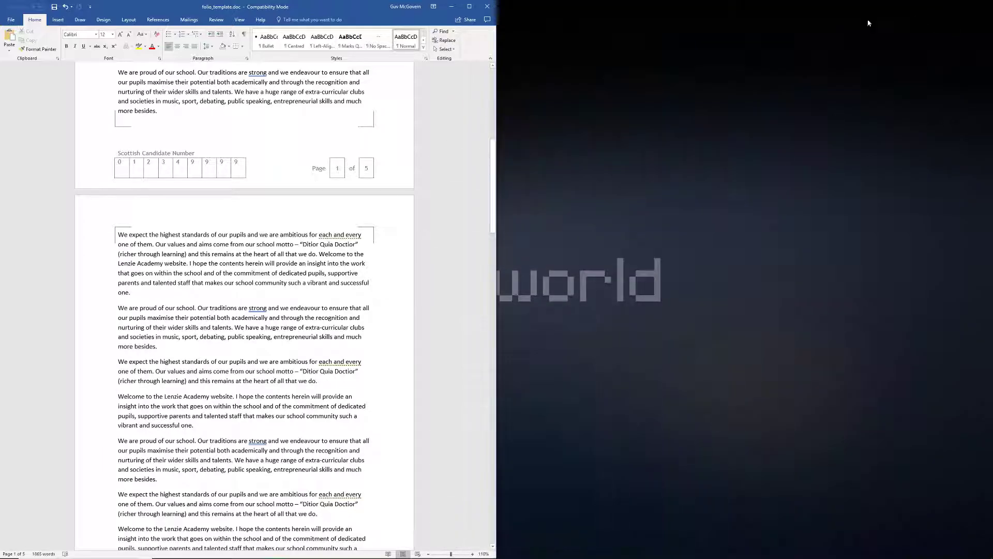
click(469, 6)
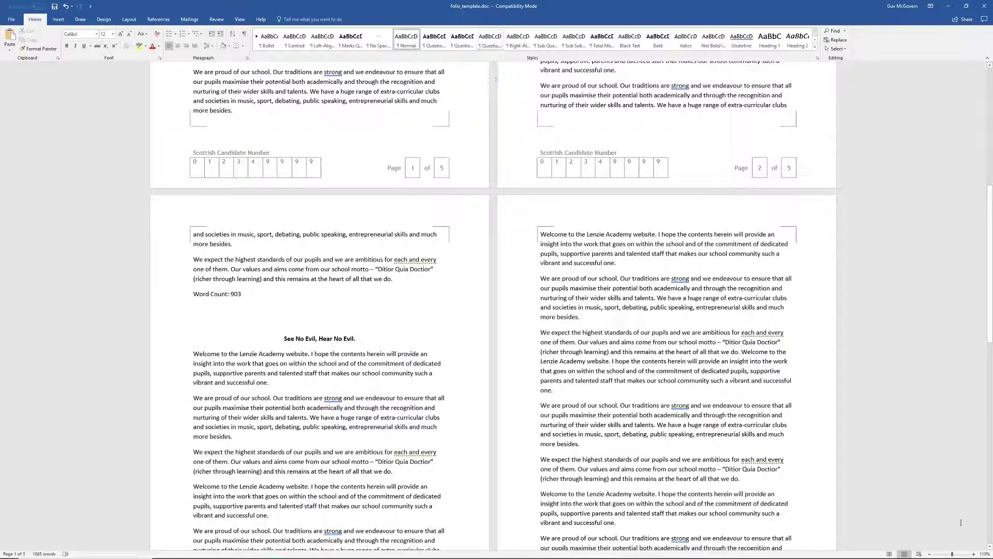
click(974, 553)
click(973, 554)
click(974, 553)
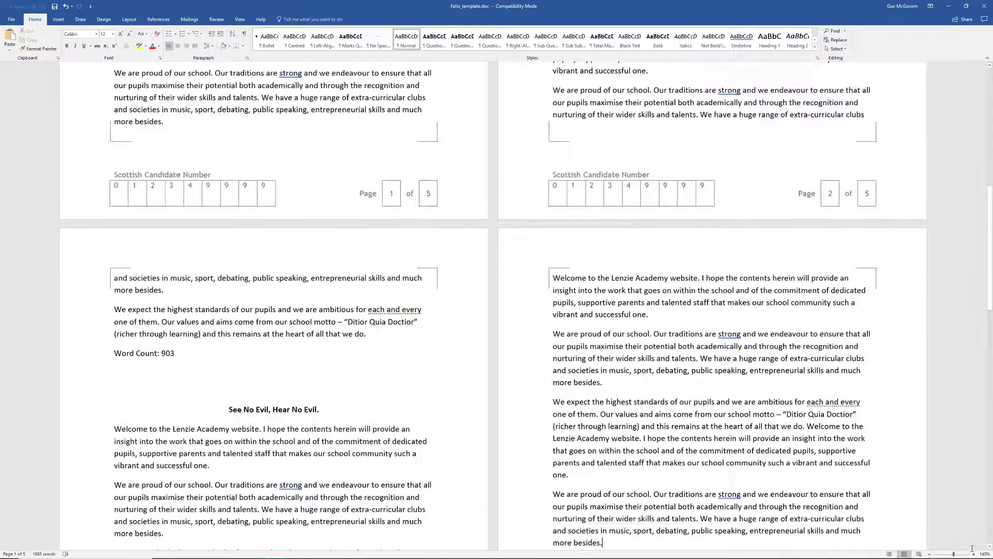
click(974, 553)
click(973, 553)
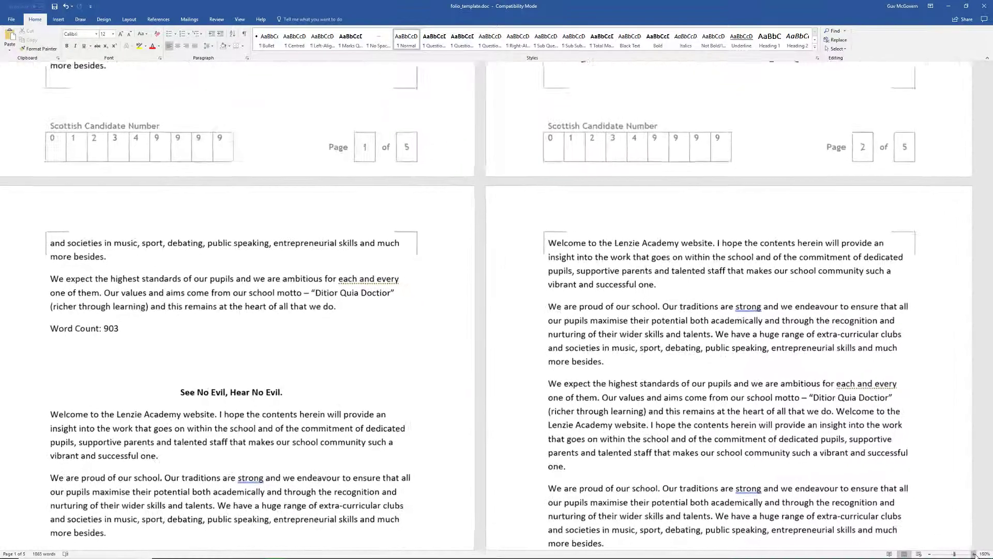
click(973, 553)
click(973, 553)
click(973, 553)
click(974, 554)
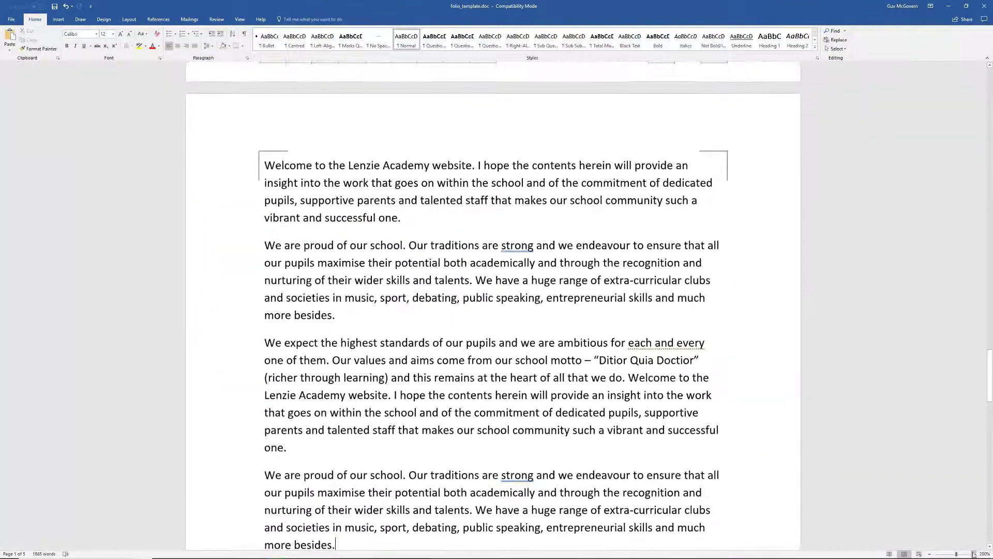
- Scroll through the five pages of the finished folio template to review both essays
drag(990, 391, 991, 79)
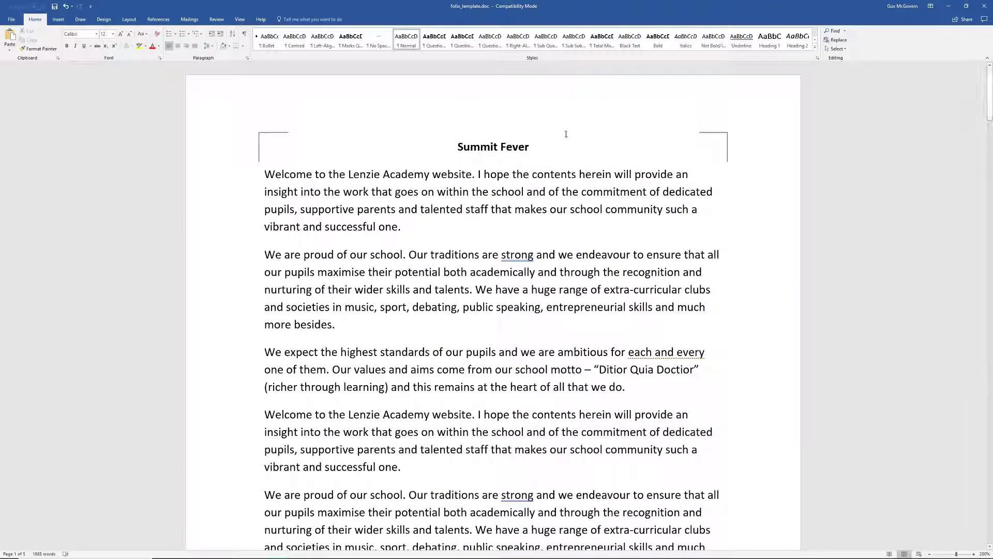
drag(991, 81, 989, 86)
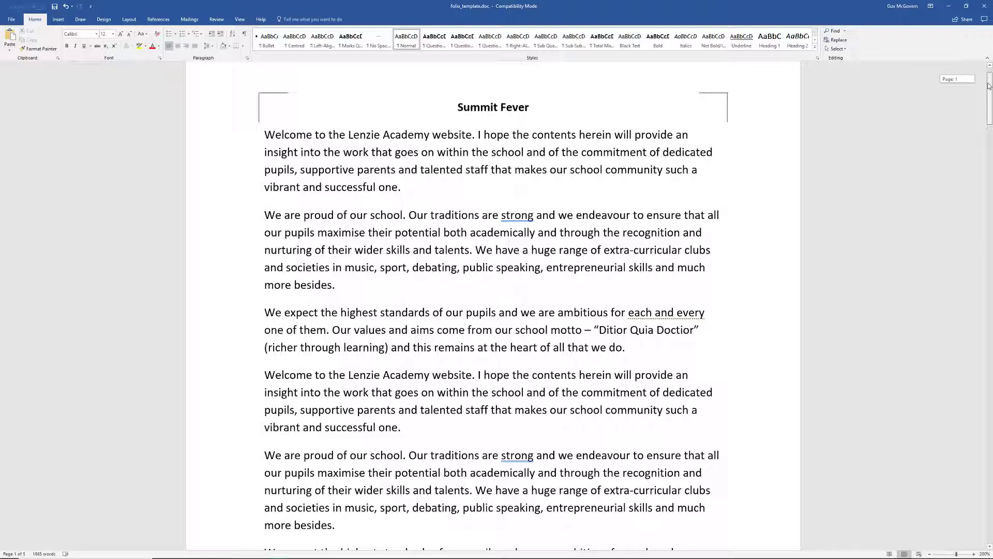
drag(990, 86, 984, 152)
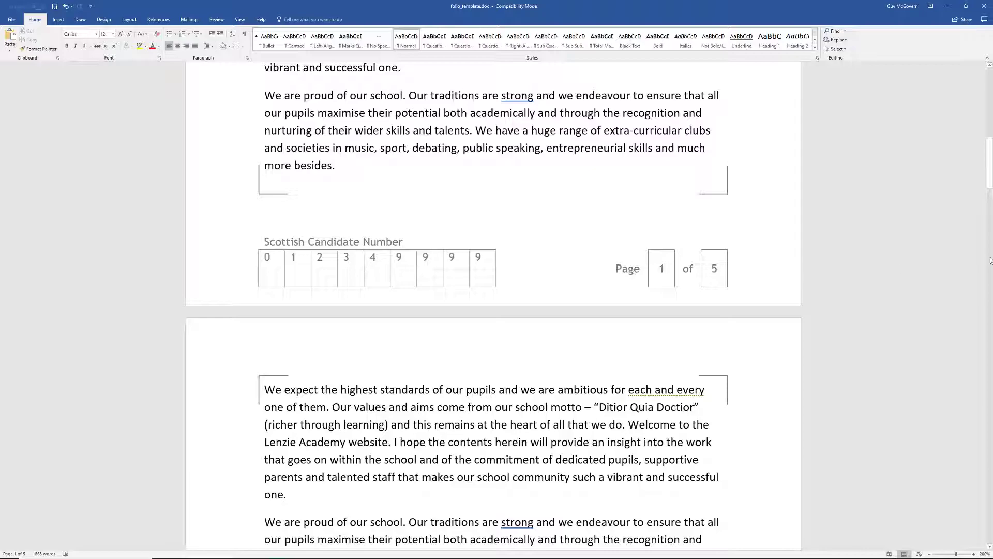
drag(990, 173, 988, 295)
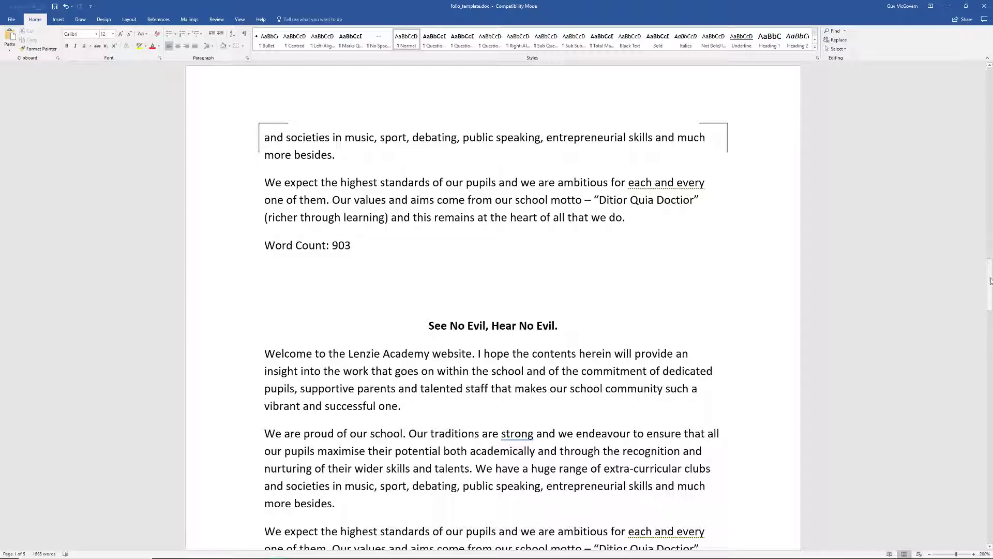
drag(991, 281, 951, 505)
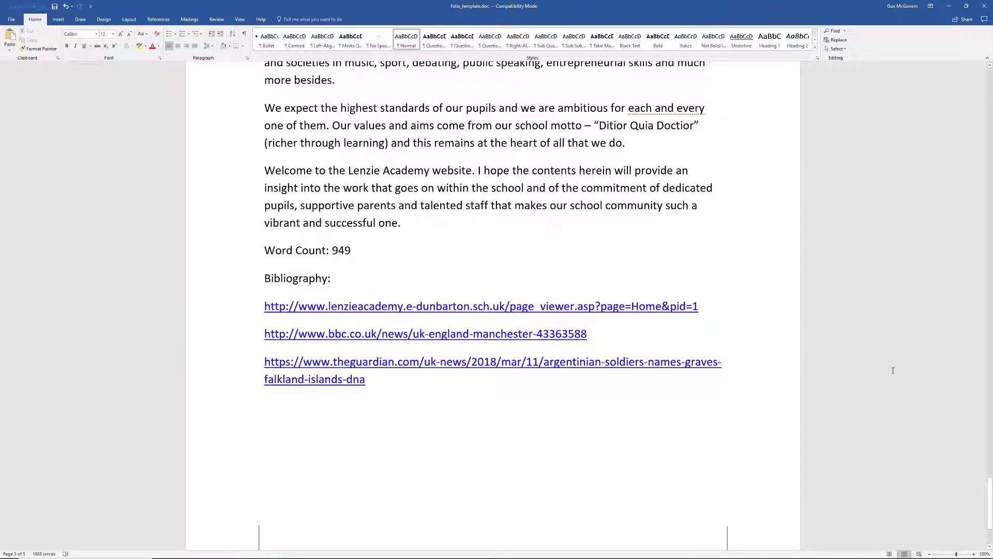
drag(992, 493, 969, 64)
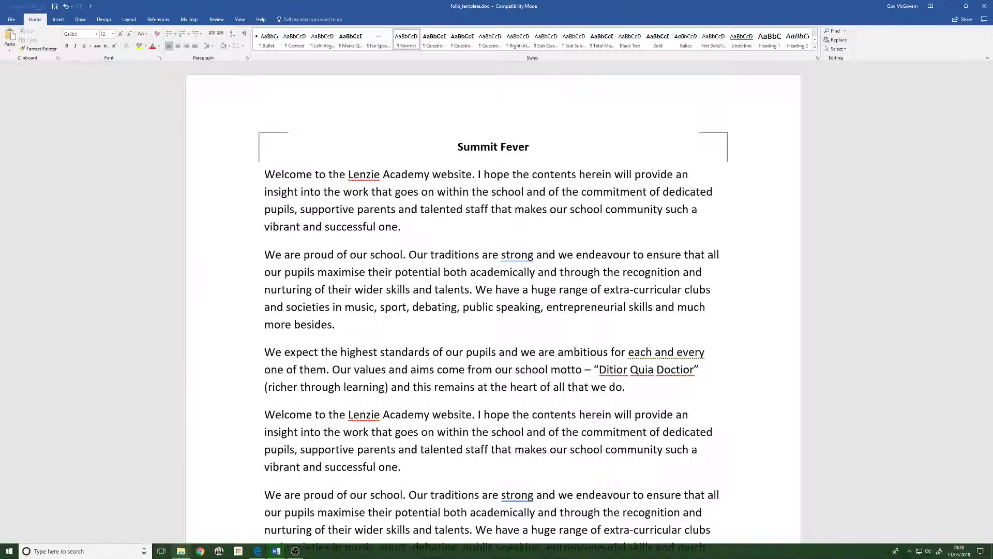
- Minimise the three Word windows and bring up the S4 Folio Templates 2018 instructions
click(949, 6)
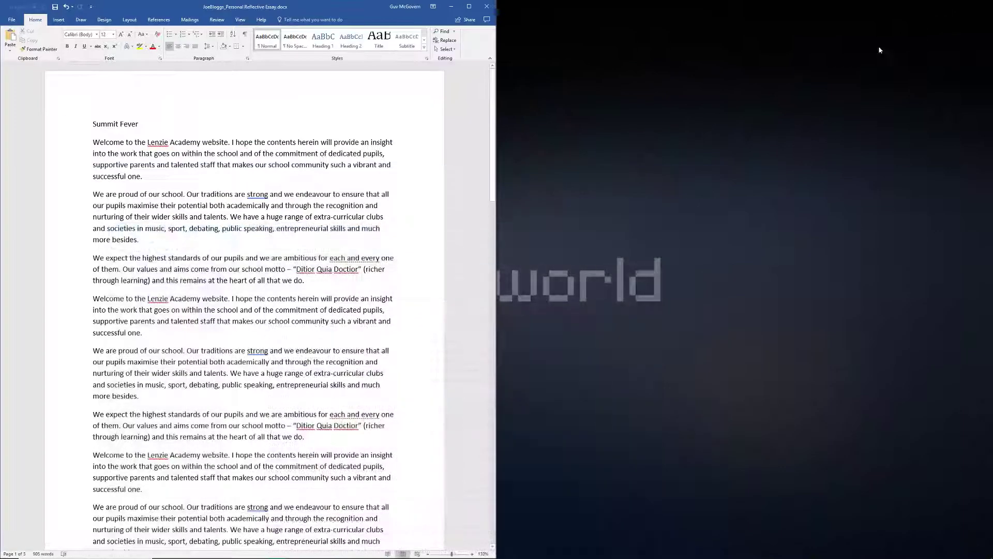
click(450, 7)
click(451, 7)
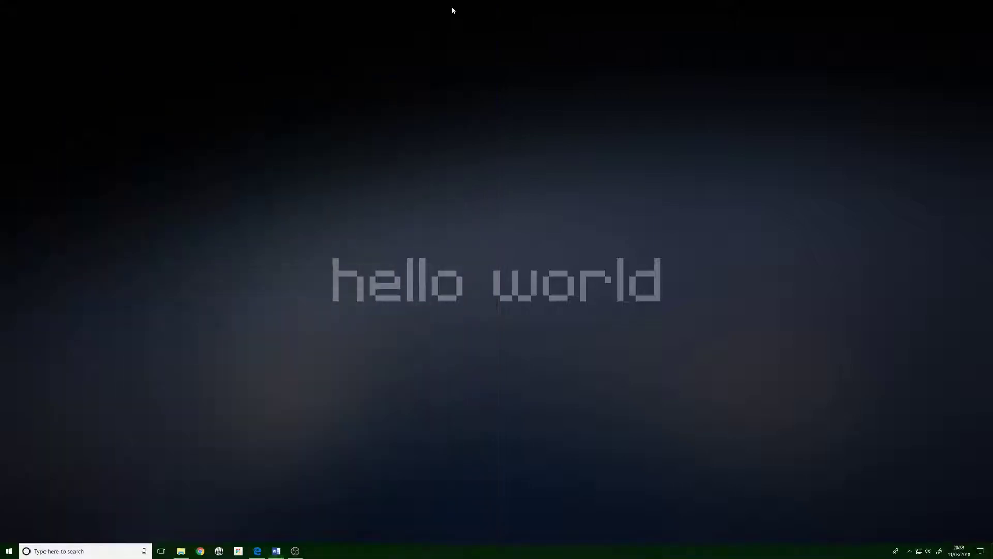
mouse_move(277, 551)
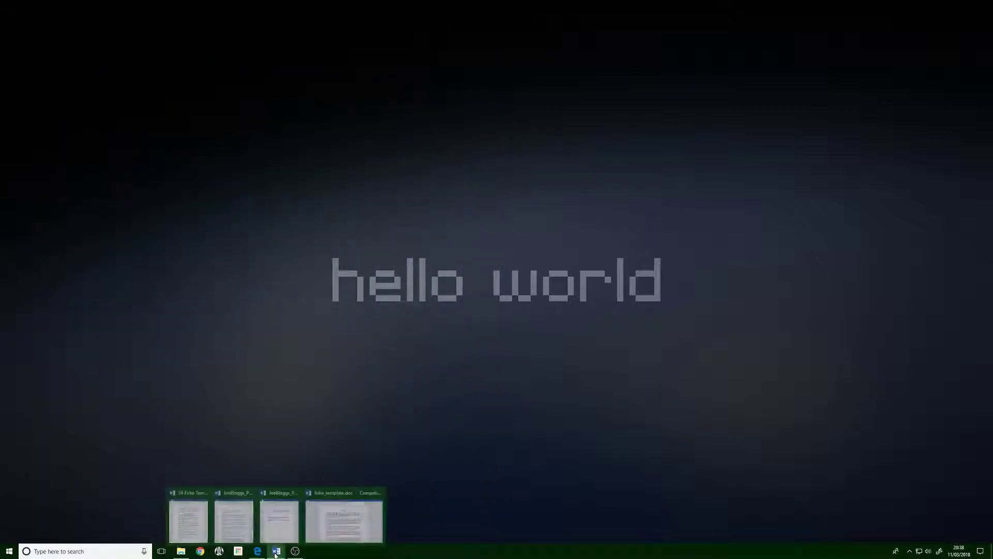
click(186, 519)
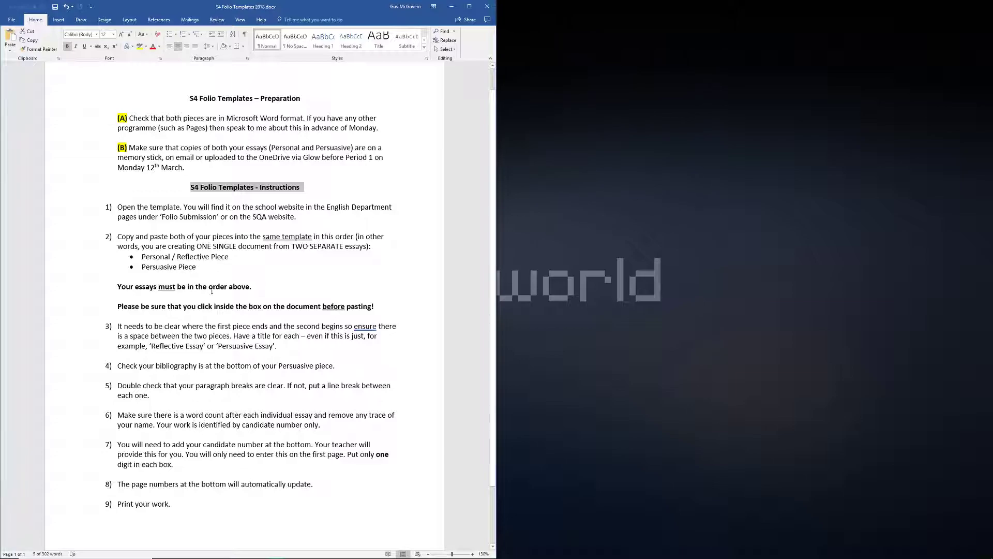
- Scroll through the S4 Folio Templates 2018 instructions, then minimise the document to the taskbar
scroll(216, 336, down, 3)
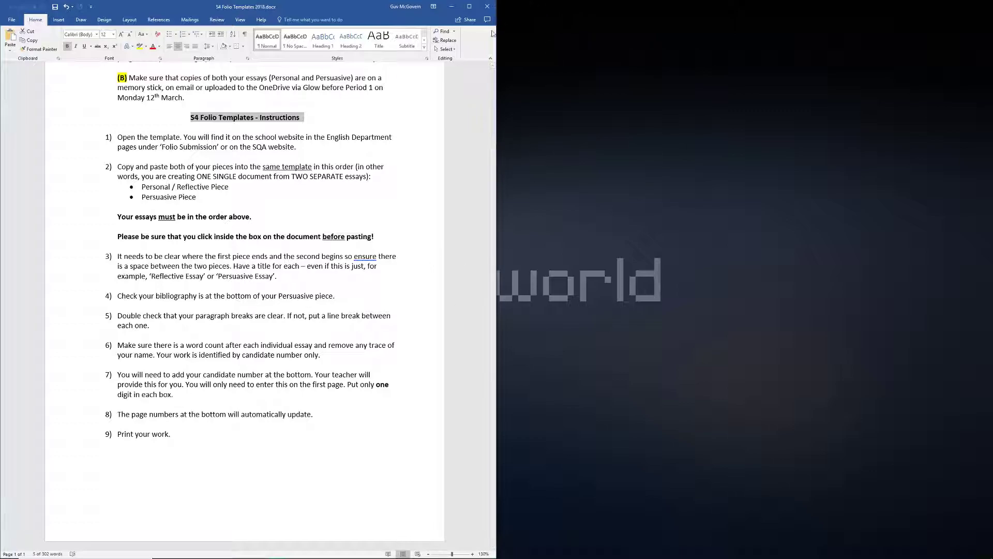
click(450, 7)
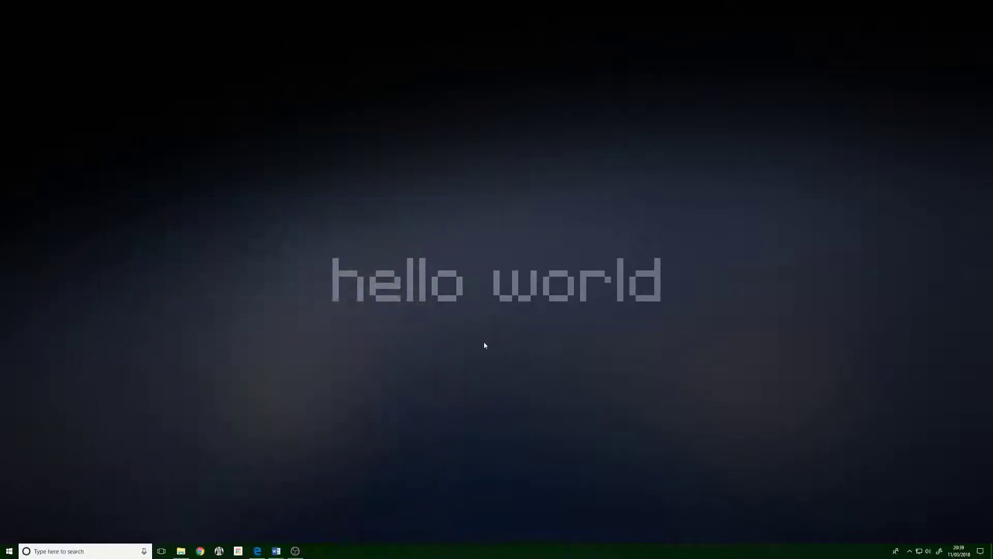